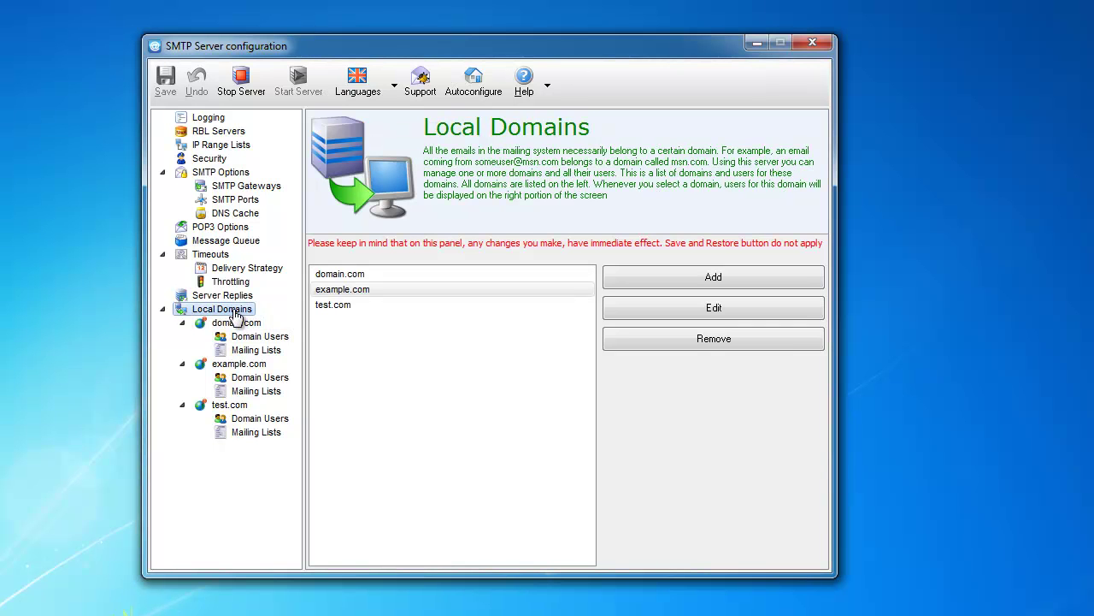
Select test.com, then domain.com, in the Local Domains list.
{"action": "left_click", "coordinate": [333, 308]}
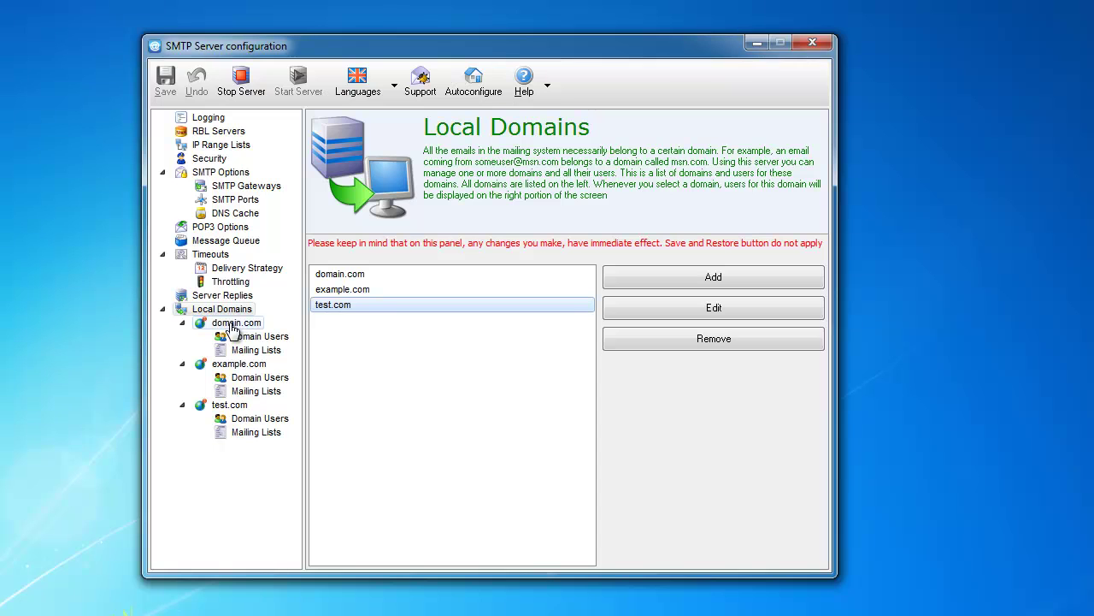
{"action": "left_click", "coordinate": [388, 273]}
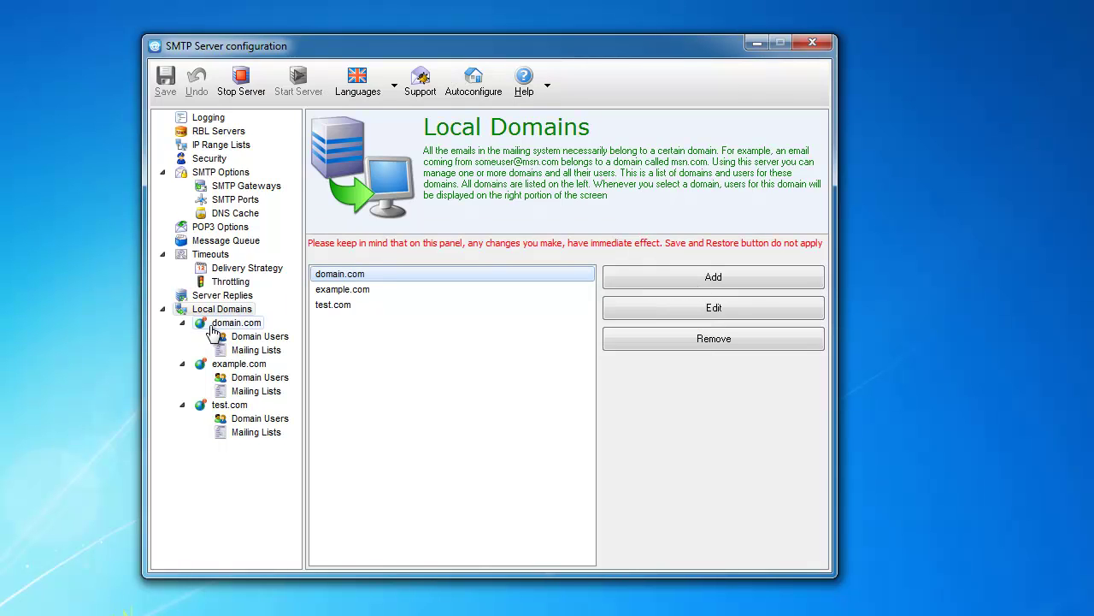
View domain.com's Domain Users page, then go back to the Local Domains list.
{"action": "left_click", "coordinate": [227, 324]}
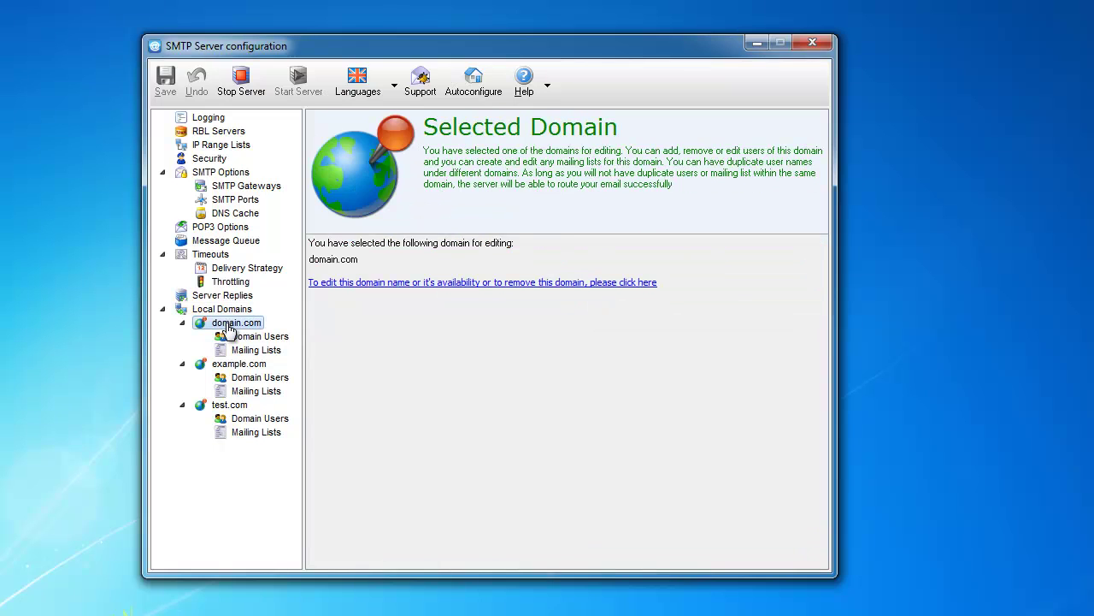
{"action": "left_click", "coordinate": [233, 335]}
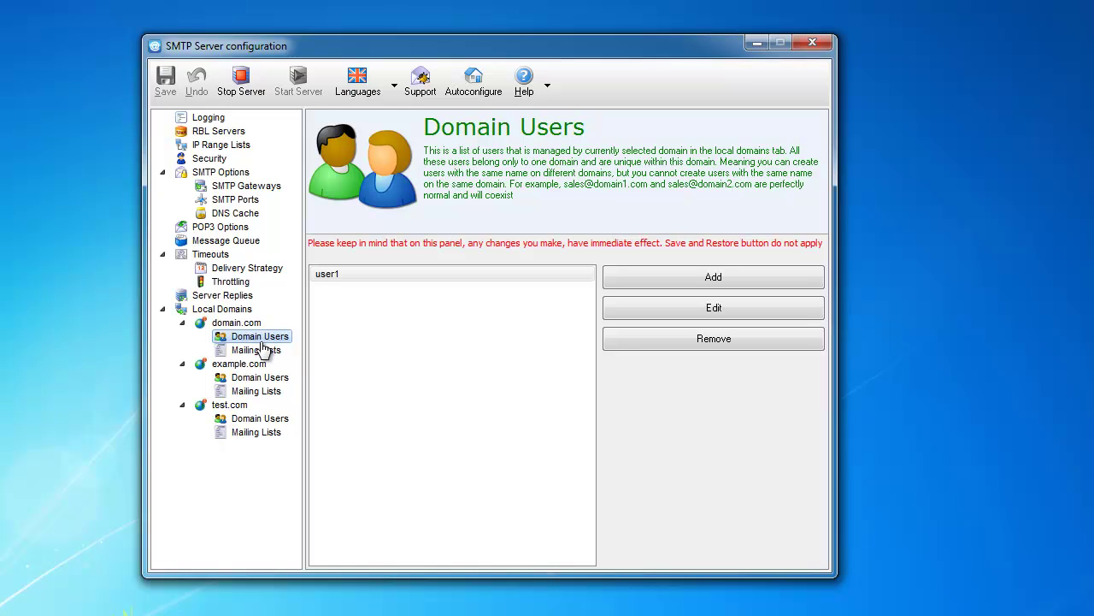
{"action": "left_click", "coordinate": [222, 309]}
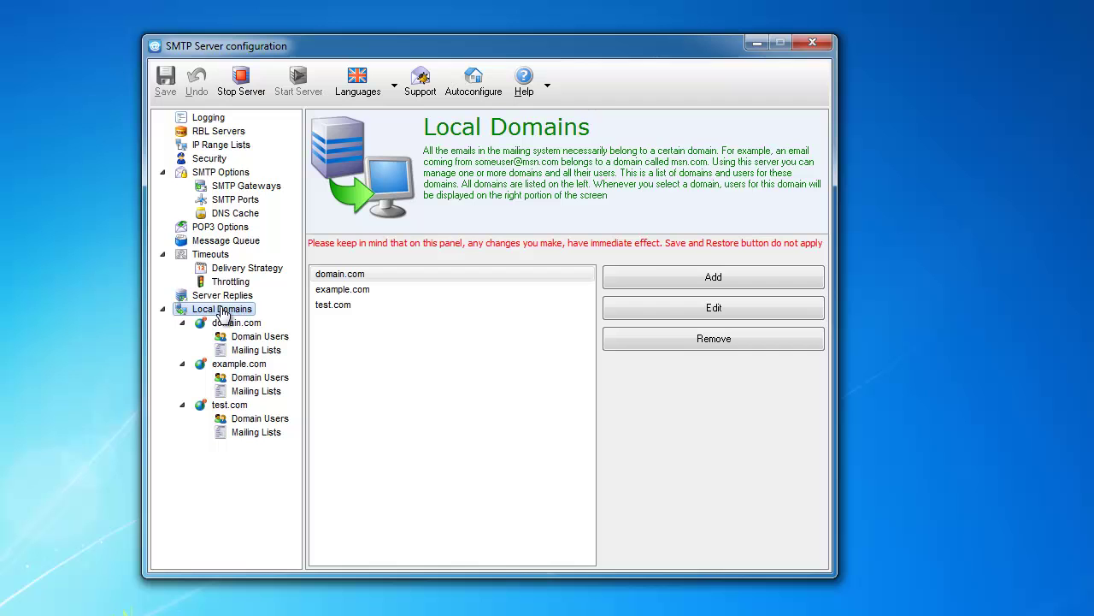
{"action": "mouse_move", "coordinate": [360, 337]}
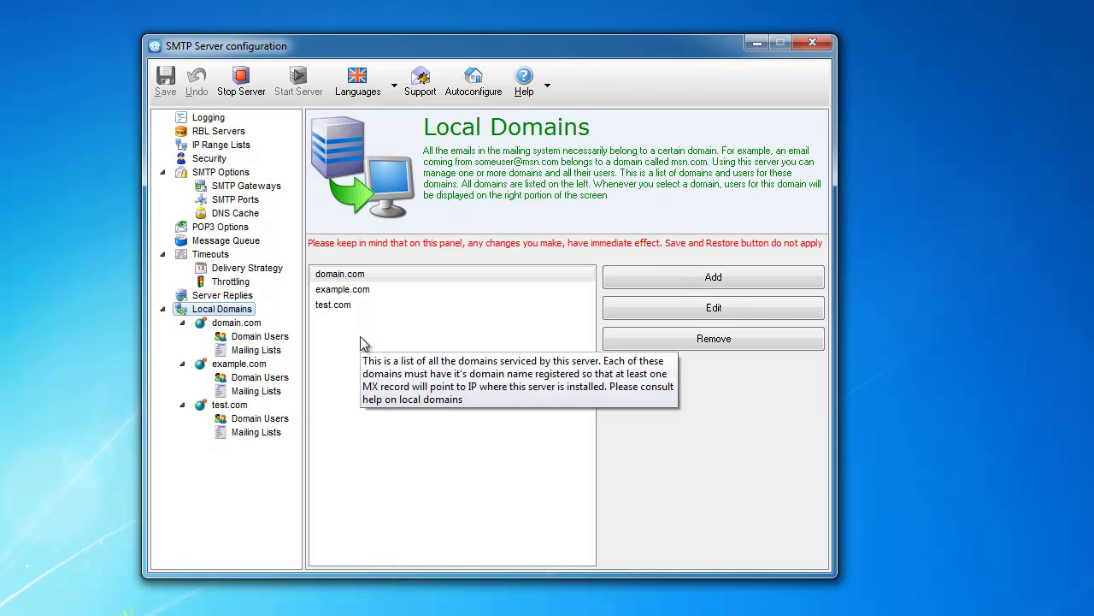
Add test1.com as a new local domain.
{"action": "left_click", "coordinate": [690, 277]}
{"action": "mouse_move", "coordinate": [453, 359]}
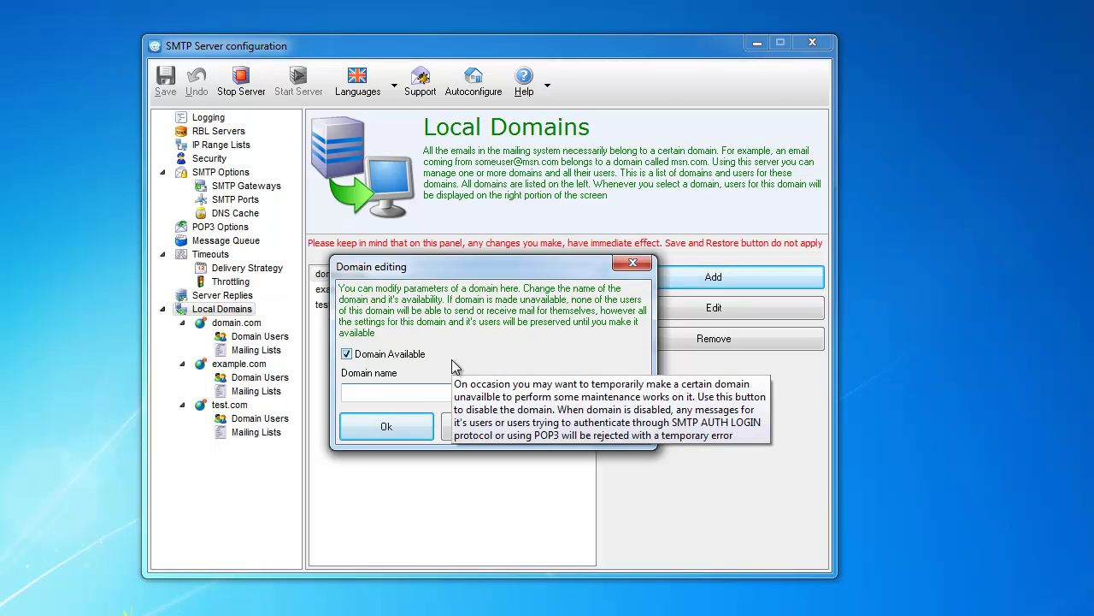
{"action": "type", "text": "test1.com"}
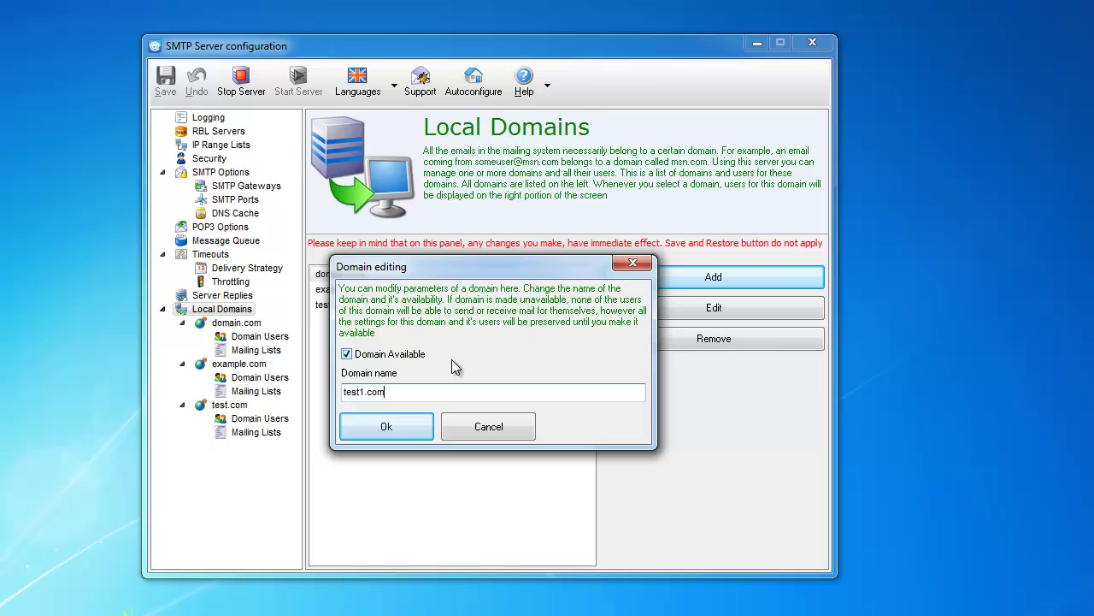
{"action": "key", "text": "Return"}
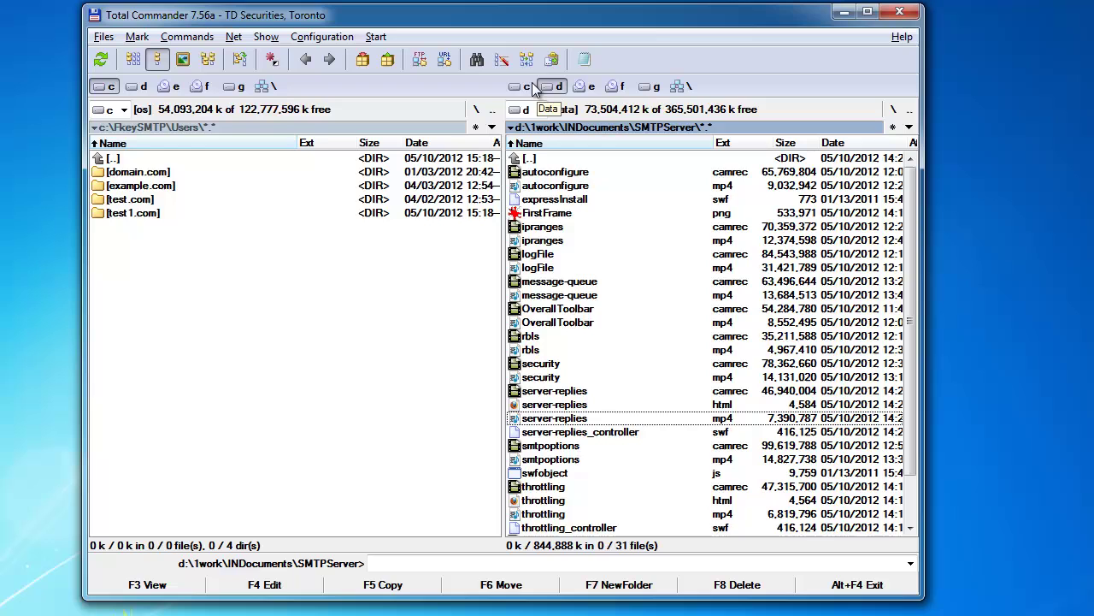
Open the new test1.com folder under c:\FkeySMTP\Users in Total Commander, then return to Users.
{"action": "left_click", "coordinate": [522, 87]}
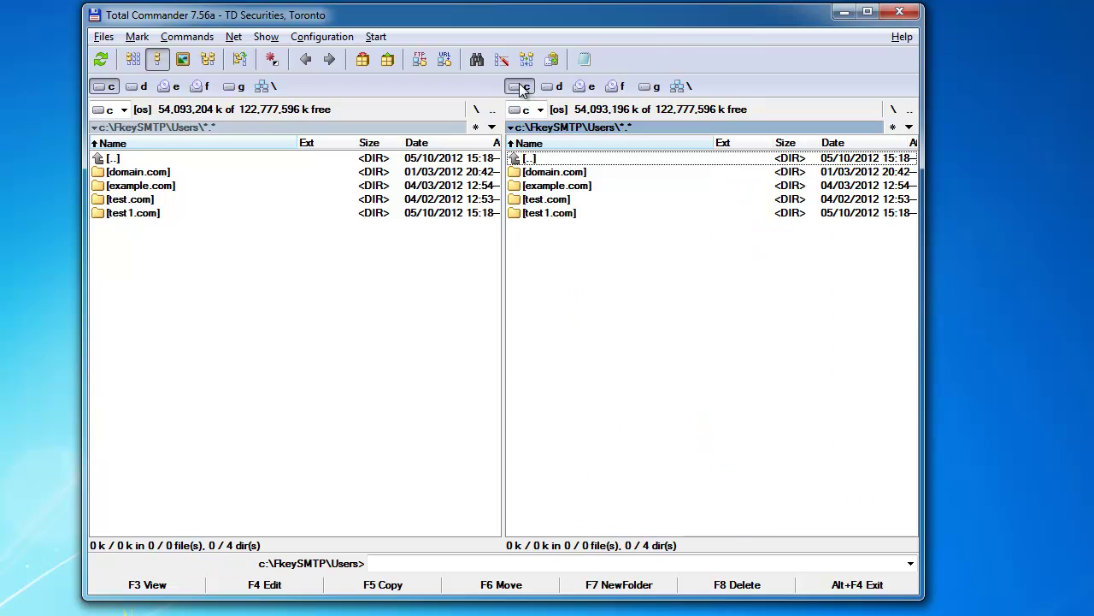
{"action": "left_click", "coordinate": [158, 176]}
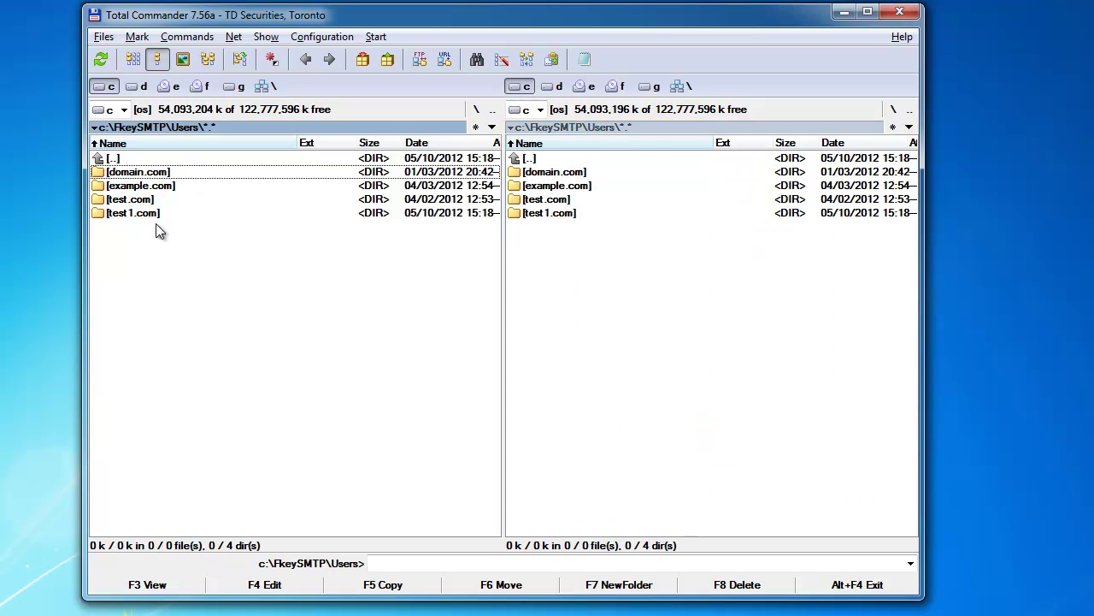
{"action": "double_click", "coordinate": [155, 214]}
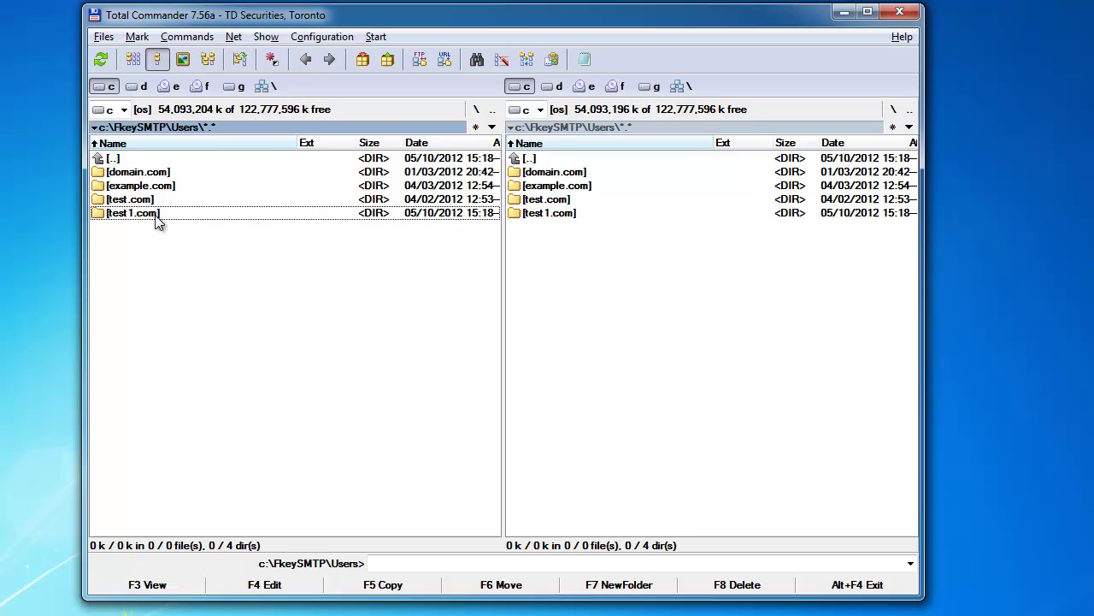
{"action": "double_click", "coordinate": [149, 162]}
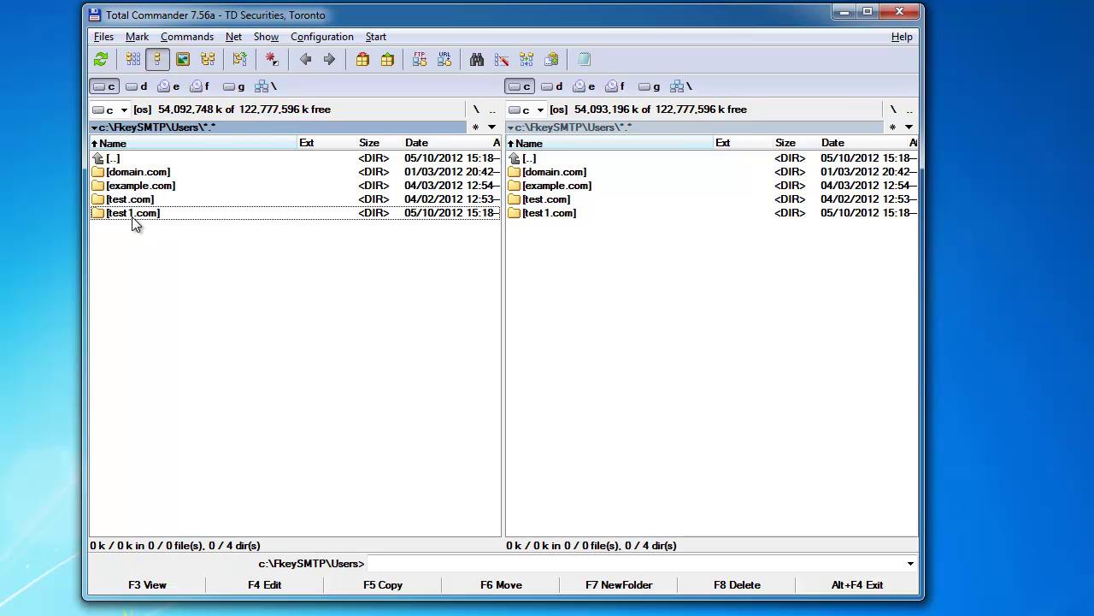
Remove the test1.com domain from the SMTP server, confirming the deletion.
{"action": "key", "text": "alt+Tab"}
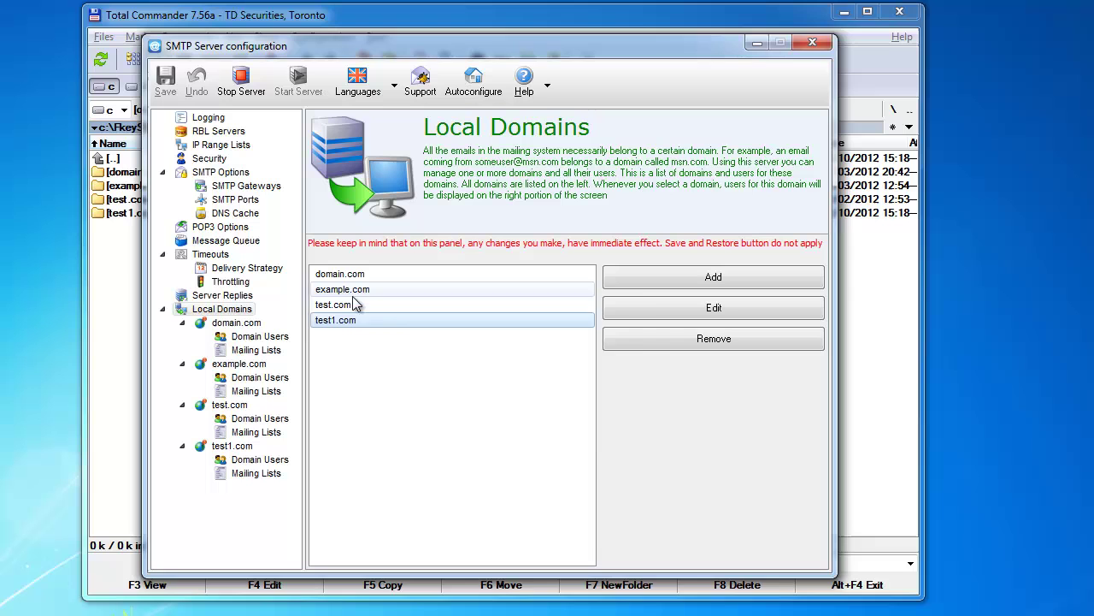
{"action": "left_click", "coordinate": [335, 320]}
{"action": "left_click", "coordinate": [681, 341]}
{"action": "left_click", "coordinate": [509, 424]}
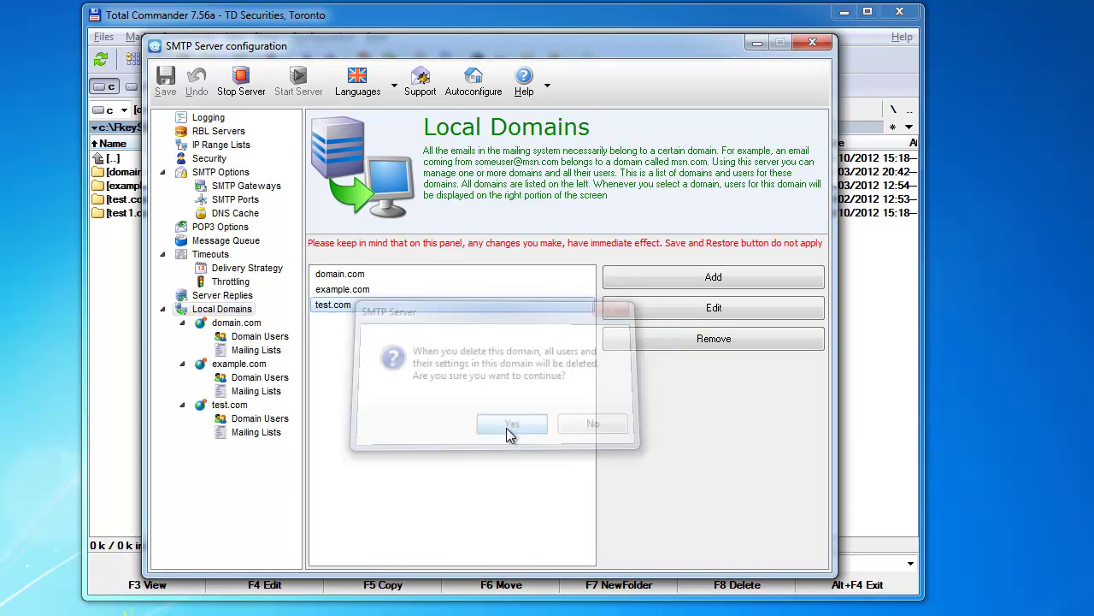
Check the three remaining domain folders in Total Commander, then return to SMTP Server configuration.
{"action": "left_click", "coordinate": [142, 316]}
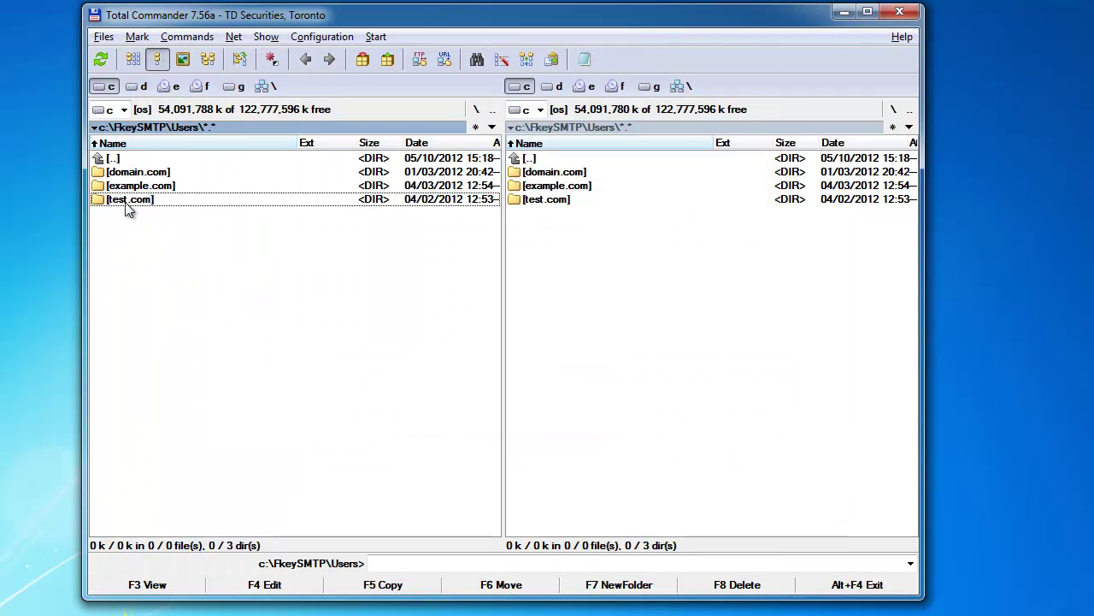
{"action": "left_click", "coordinate": [774, 585]}
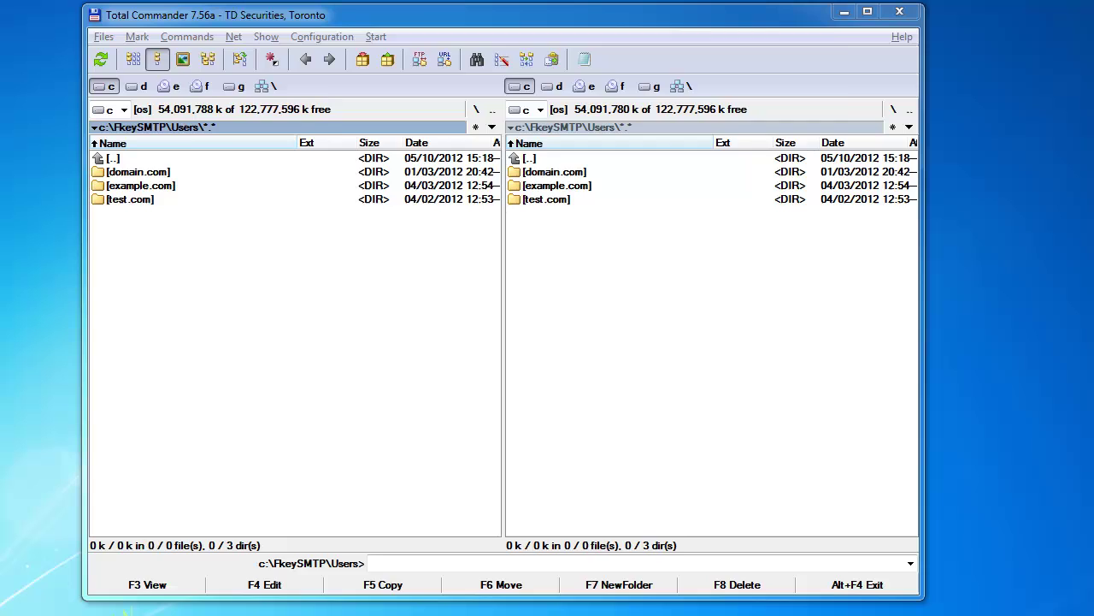
{"action": "key", "text": "alt+Tab"}
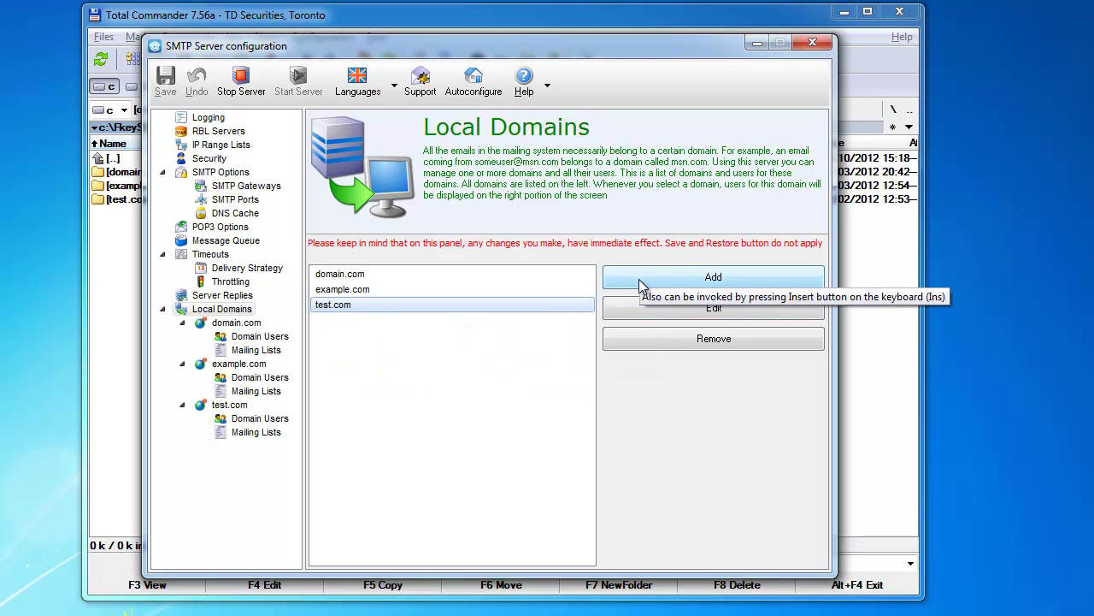
Open and cancel test.com's domain editor, view domain.com, then return to Local Domains.
{"action": "left_click", "coordinate": [625, 312]}
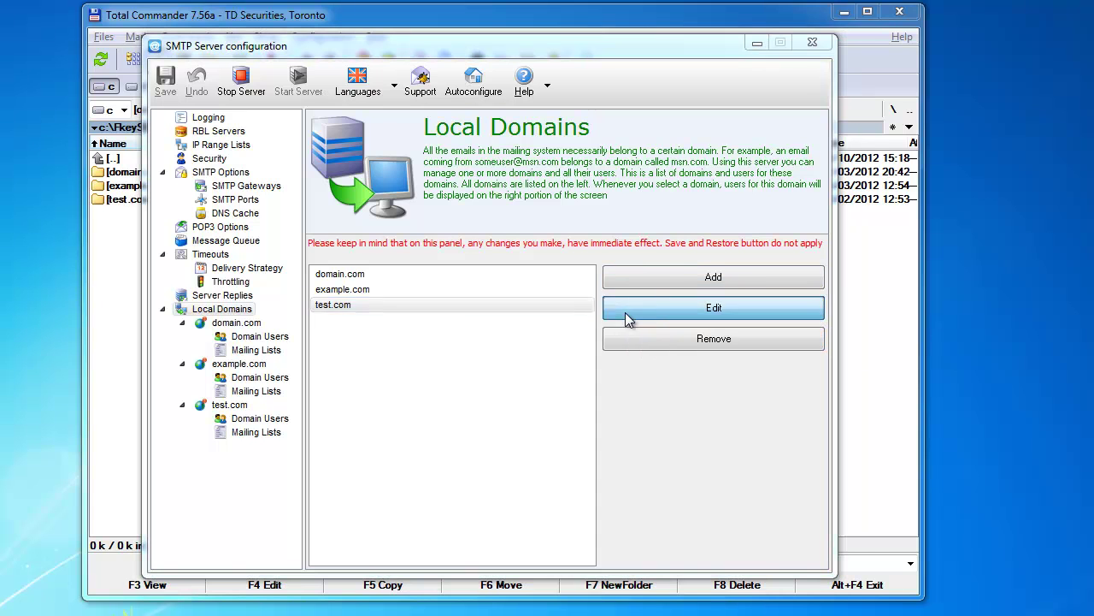
{"action": "left_click", "coordinate": [481, 432]}
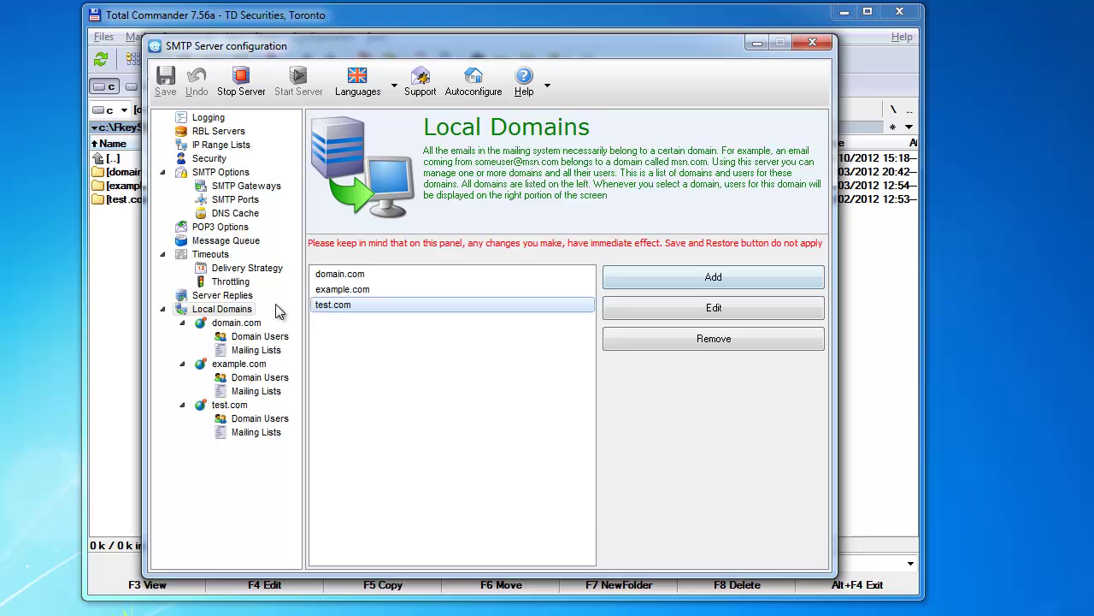
{"action": "left_click", "coordinate": [247, 325]}
{"action": "left_click", "coordinate": [242, 310]}
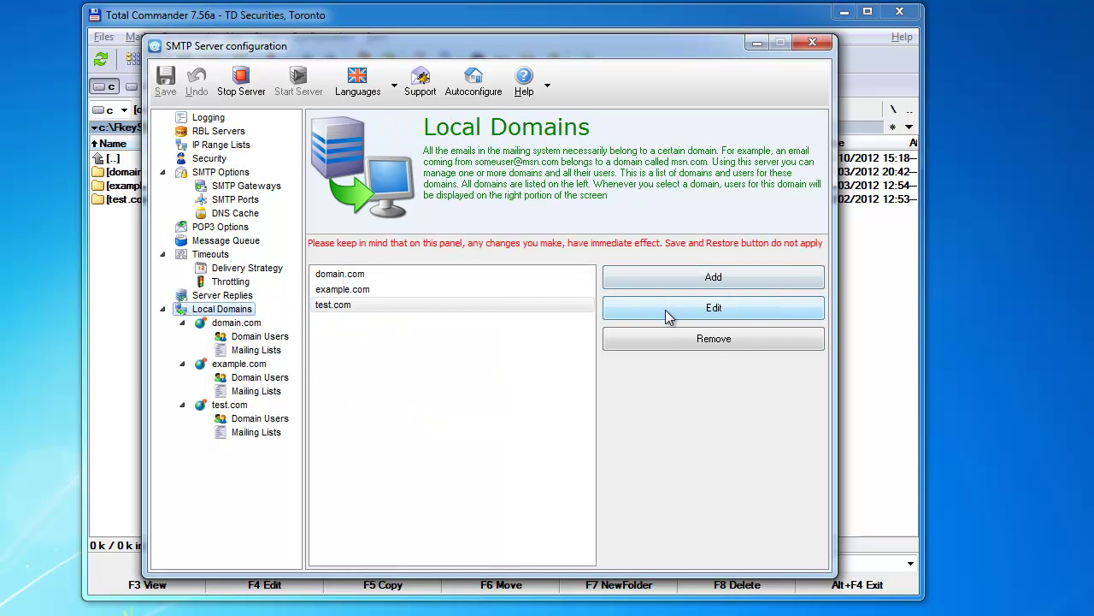
Open test.com in the Domain editing dialog and cancel without changes.
{"action": "double_click", "coordinate": [382, 303]}
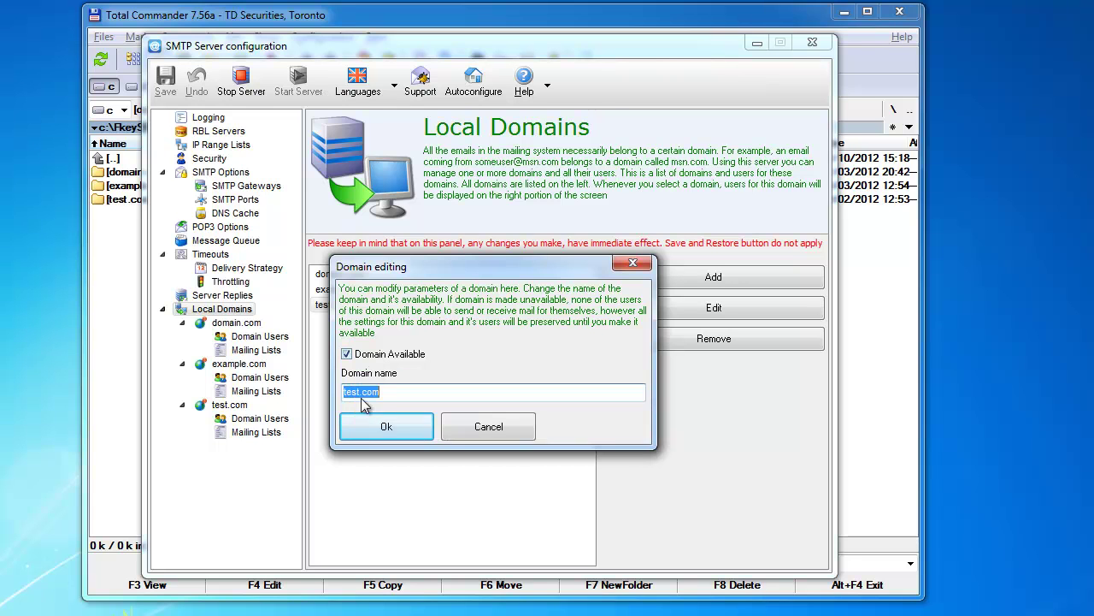
{"action": "left_click", "coordinate": [459, 428]}
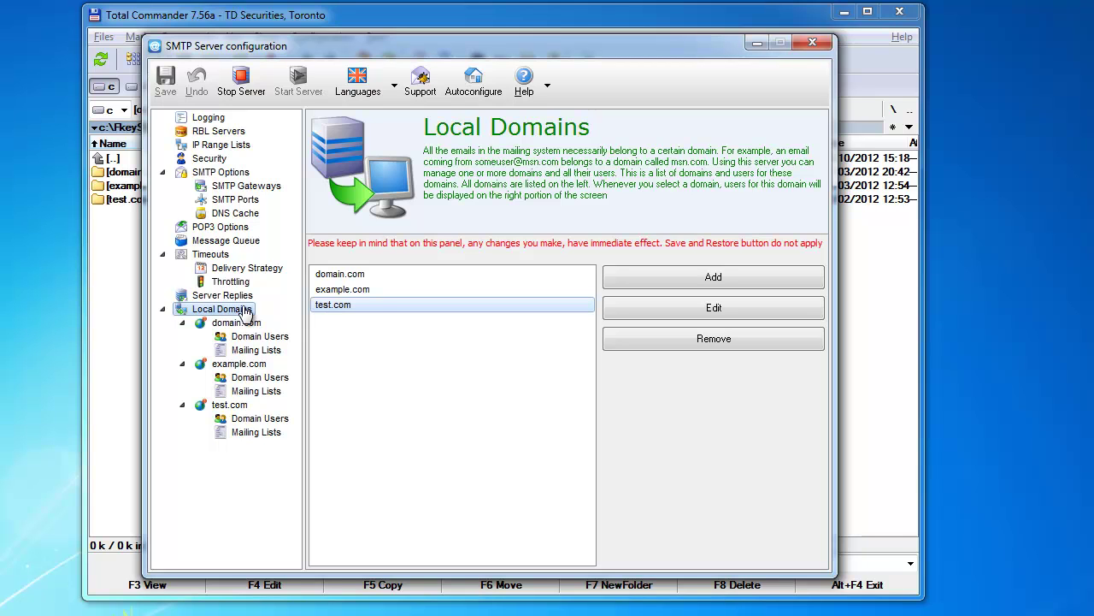
Browse domain.com's users and mailing lists, select user1, and check the domain.com folder.
{"action": "left_click", "coordinate": [236, 324]}
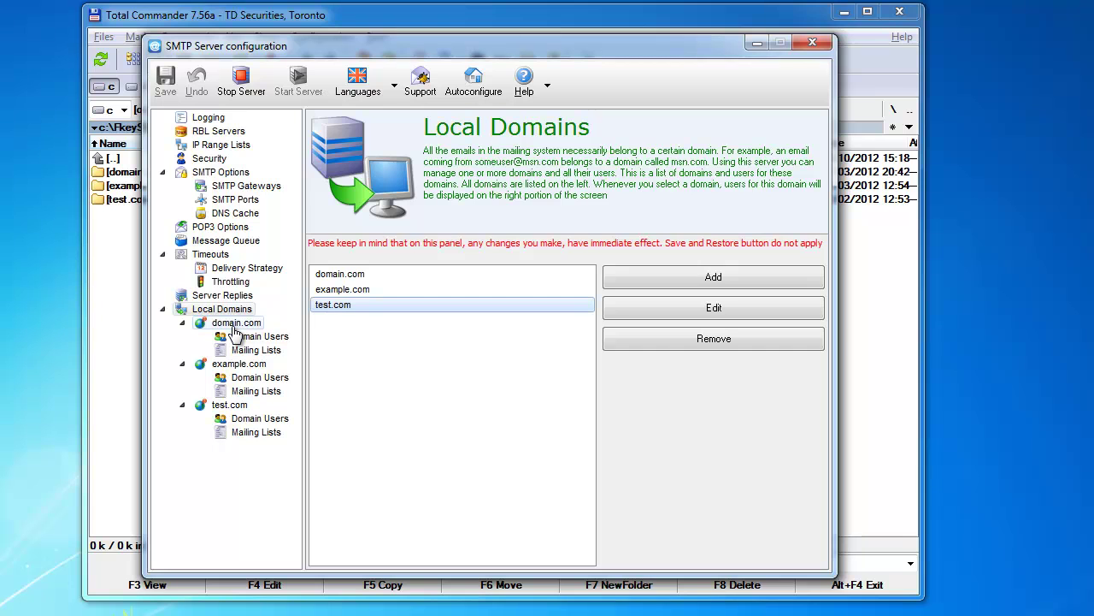
{"action": "left_click", "coordinate": [236, 335]}
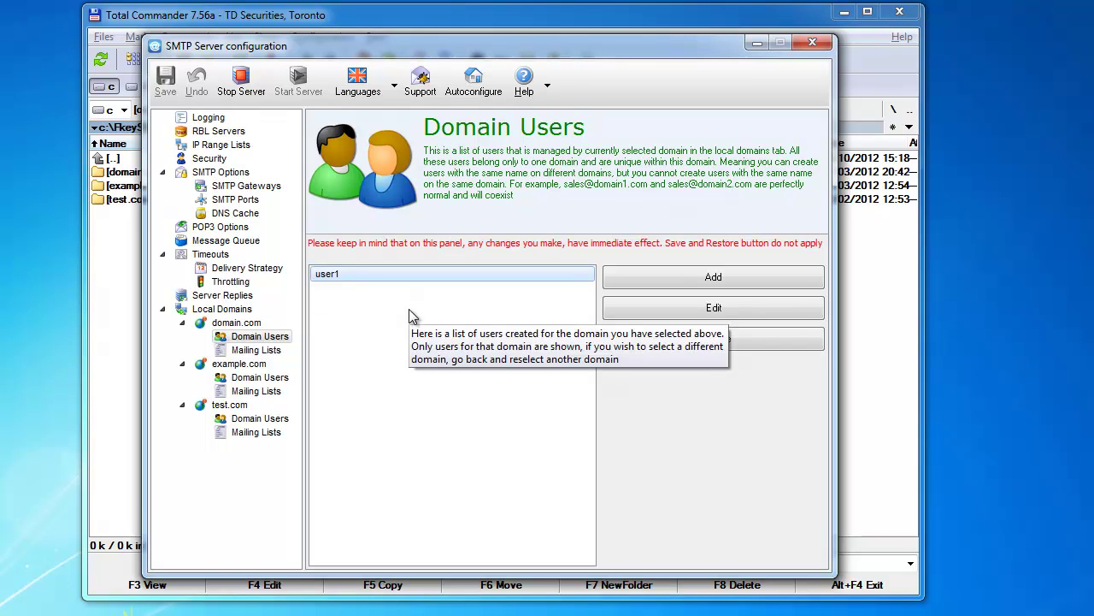
{"action": "left_click", "coordinate": [229, 351]}
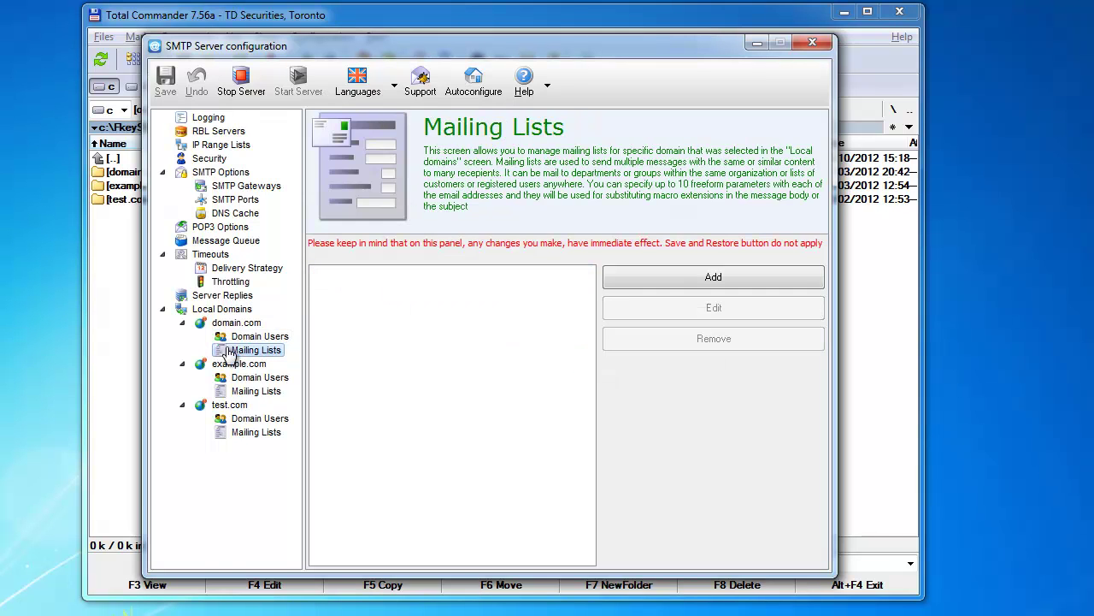
{"action": "left_click", "coordinate": [233, 338]}
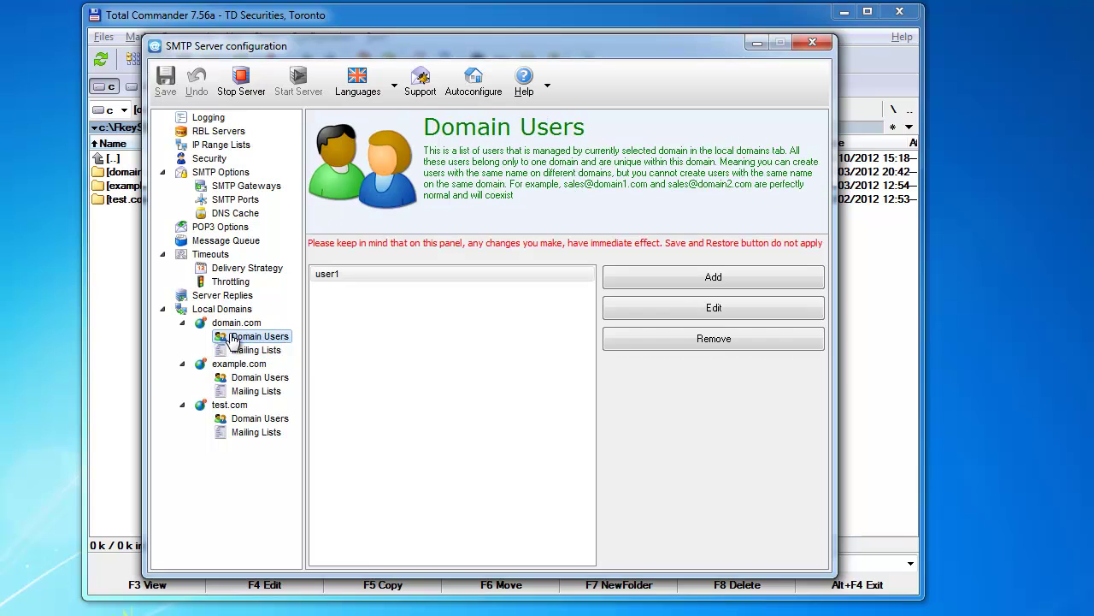
{"action": "left_click", "coordinate": [317, 325]}
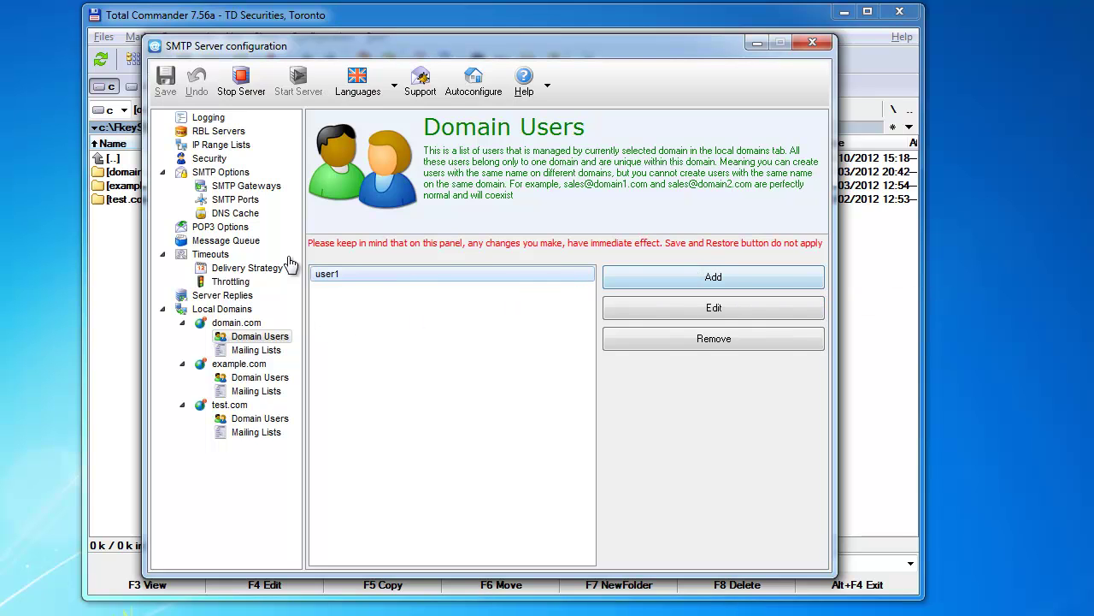
{"action": "double_click", "coordinate": [112, 174]}
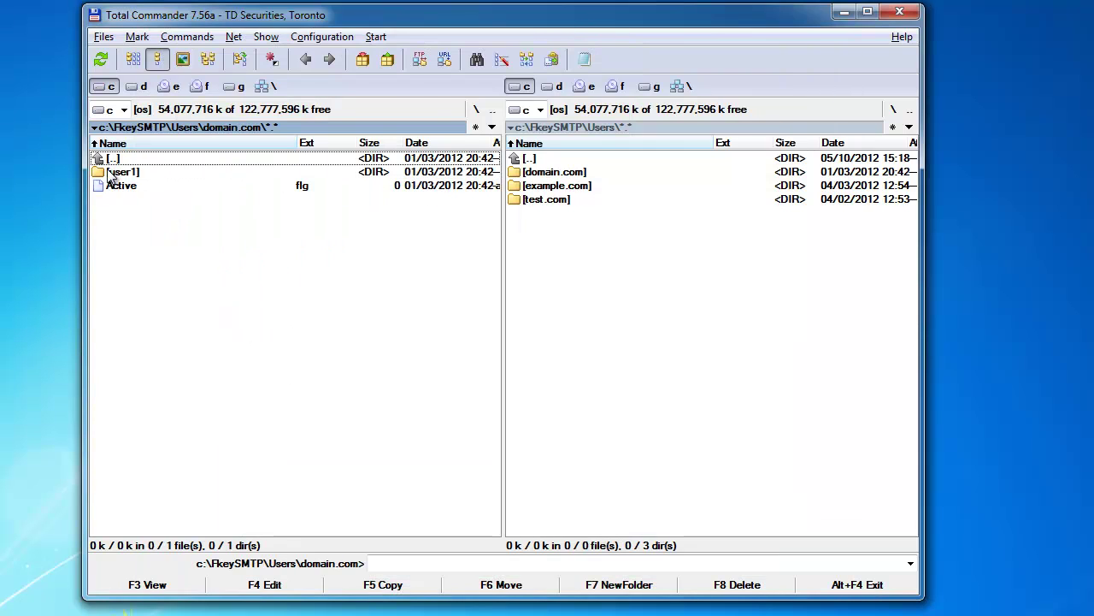
{"action": "key", "text": "alt+Tab"}
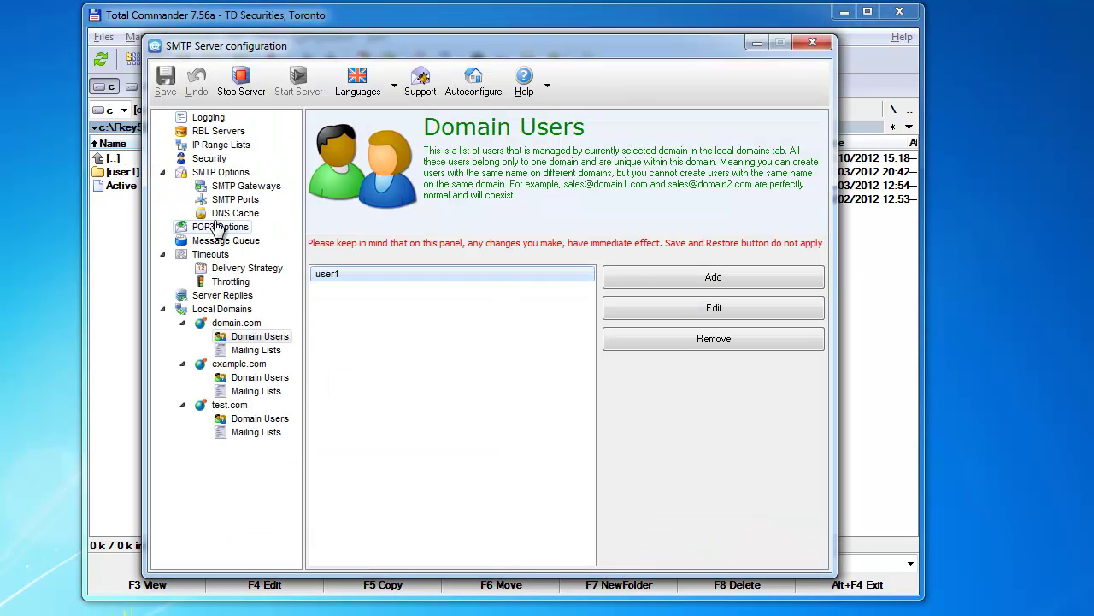
Add user2 to domain.com with a confirmed password, then open its new user2 folder.
{"action": "key", "text": "Insert"}
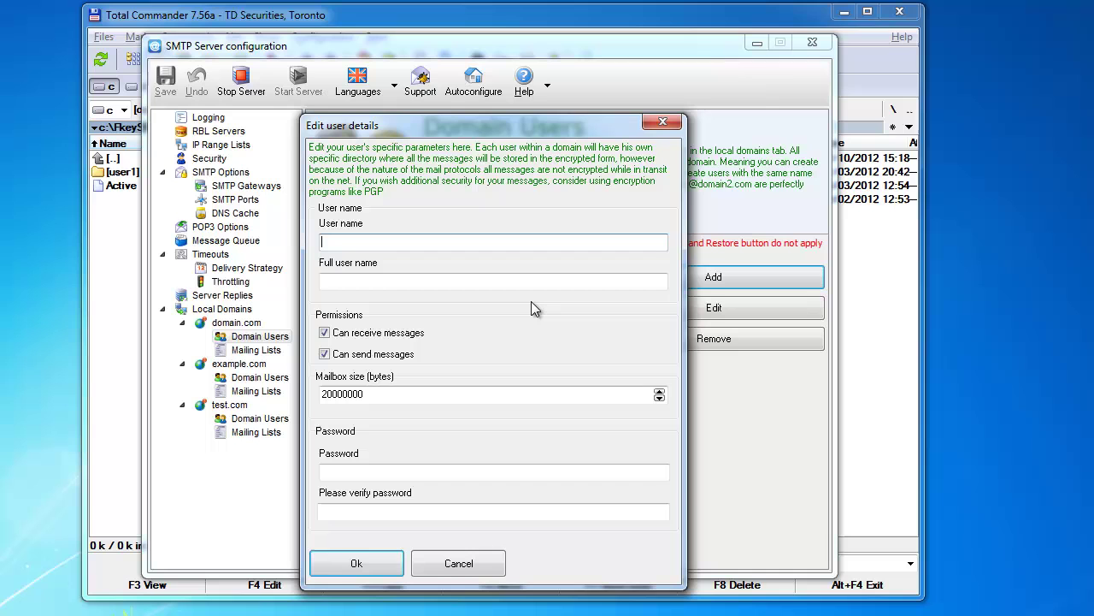
{"action": "type", "text": "user2"}
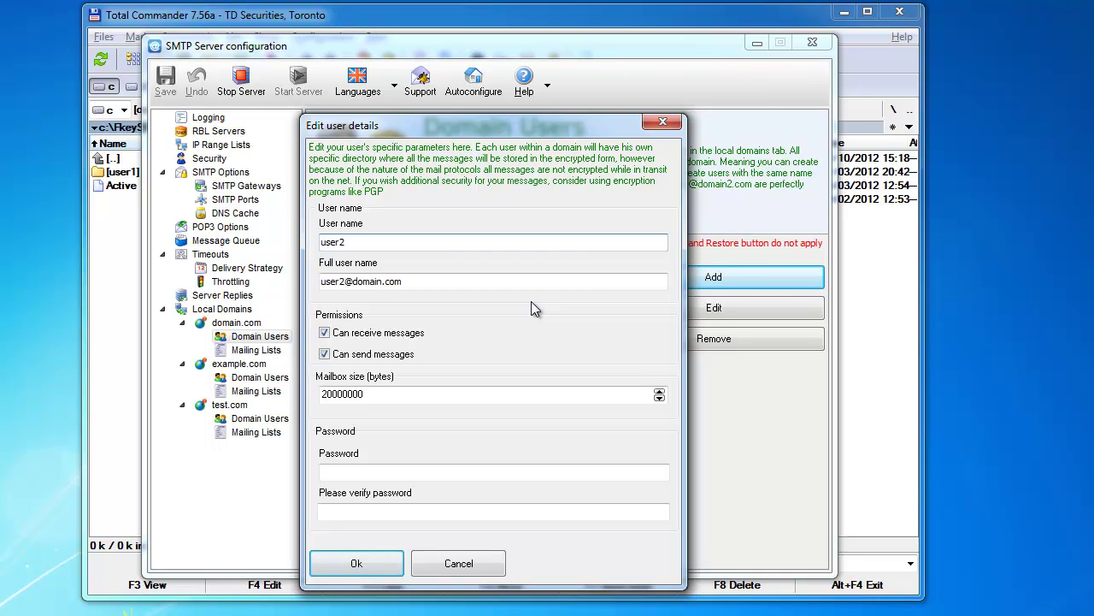
{"action": "key", "text": "Tab"}
{"action": "key", "text": "Tab"}
{"action": "key", "text": "Tab"}
{"action": "key", "text": "Tab"}
{"action": "key", "text": "Tab"}
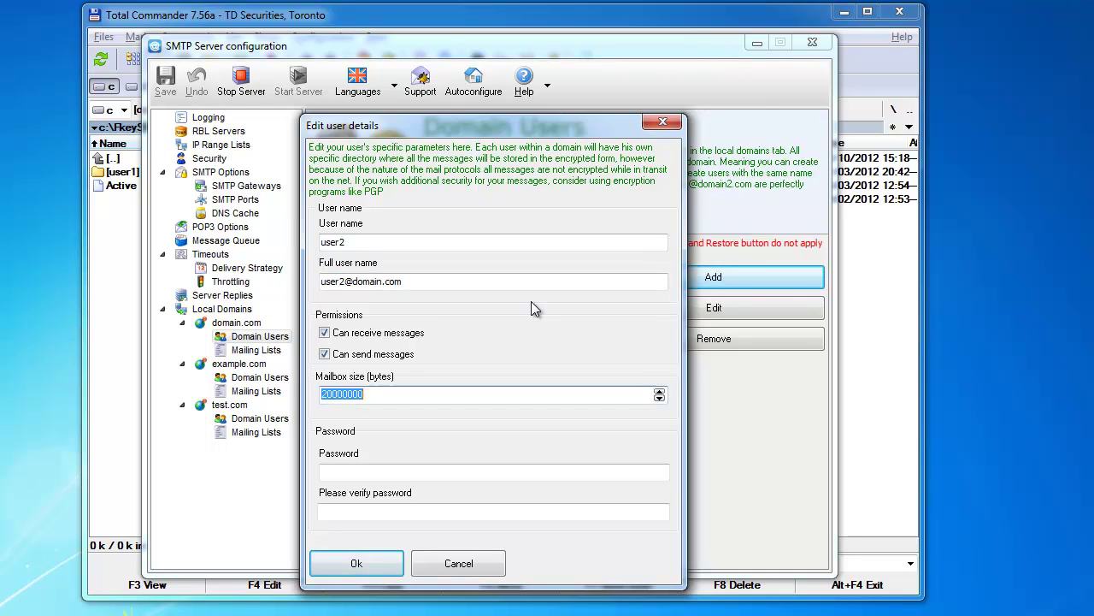
{"action": "type", "text": "password"}
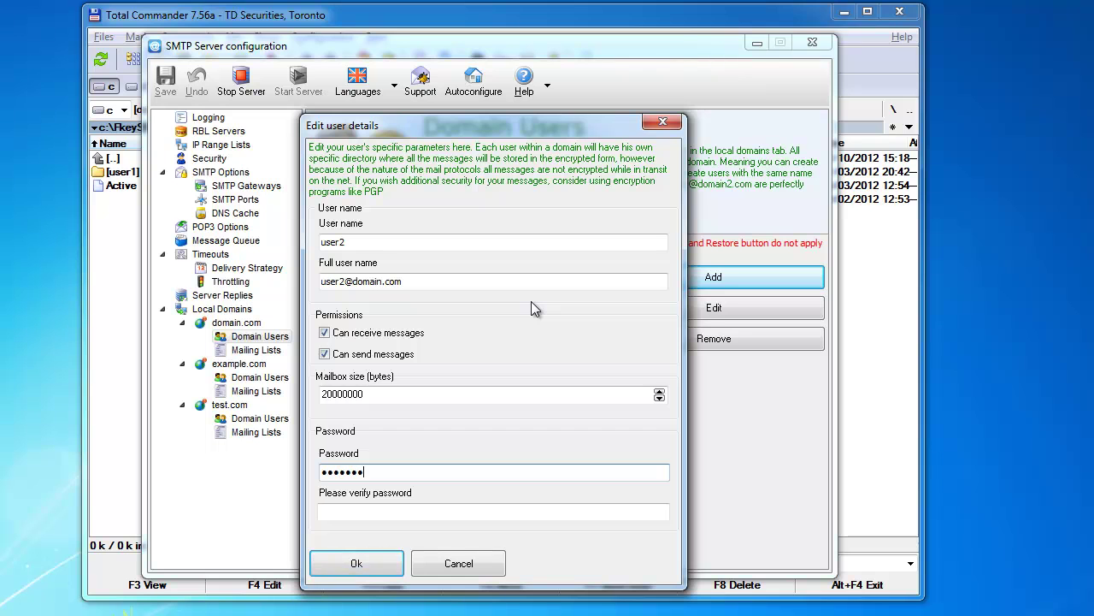
{"action": "key", "text": "Tab"}
{"action": "type", "text": "password"}
{"action": "key", "text": "Return"}
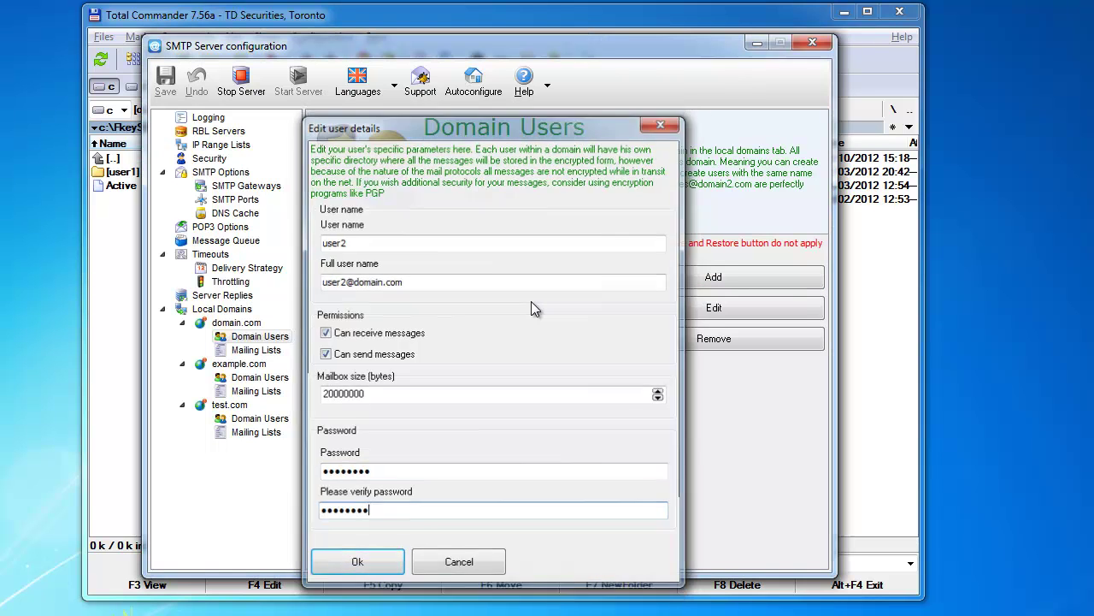
{"action": "key", "text": "alt+F4"}
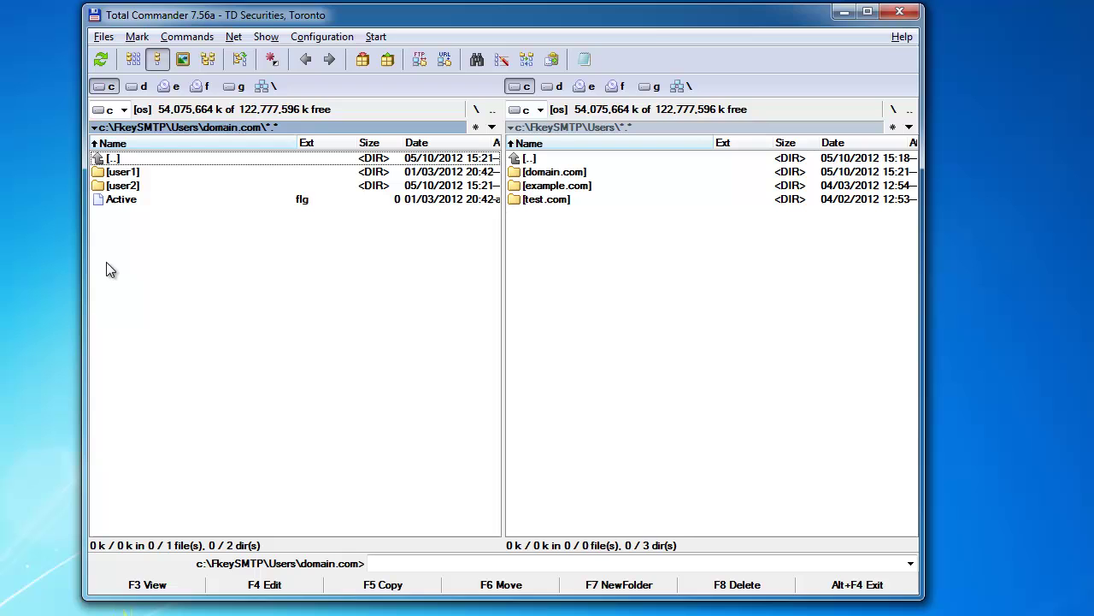
{"action": "double_click", "coordinate": [128, 185]}
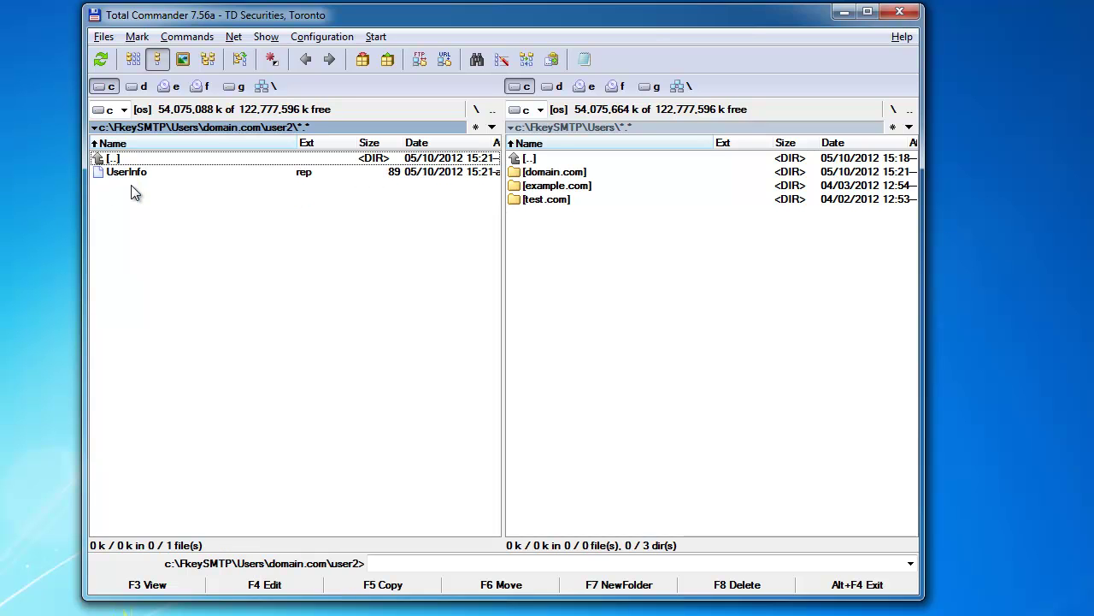
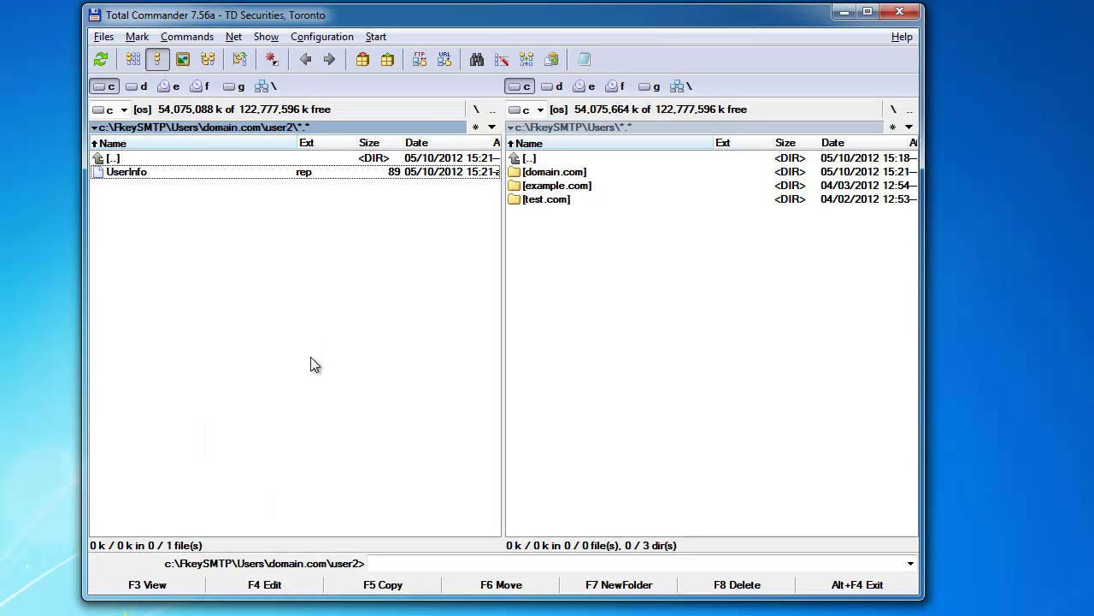
Select user2 in the domain.com Domain Users list.
{"action": "key", "text": "F4"}
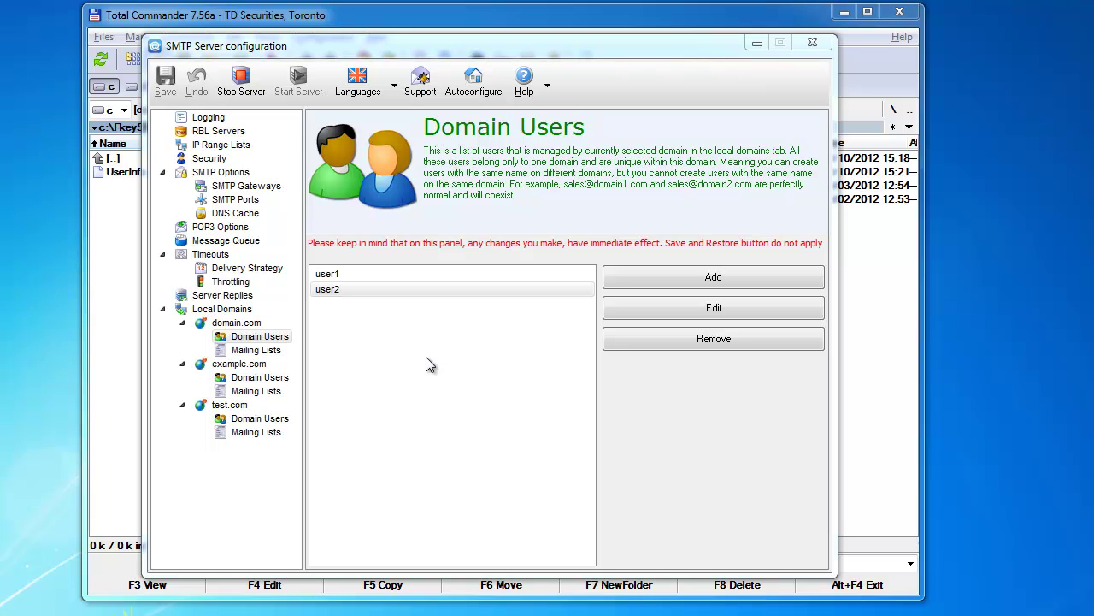
{"action": "left_click", "coordinate": [370, 290]}
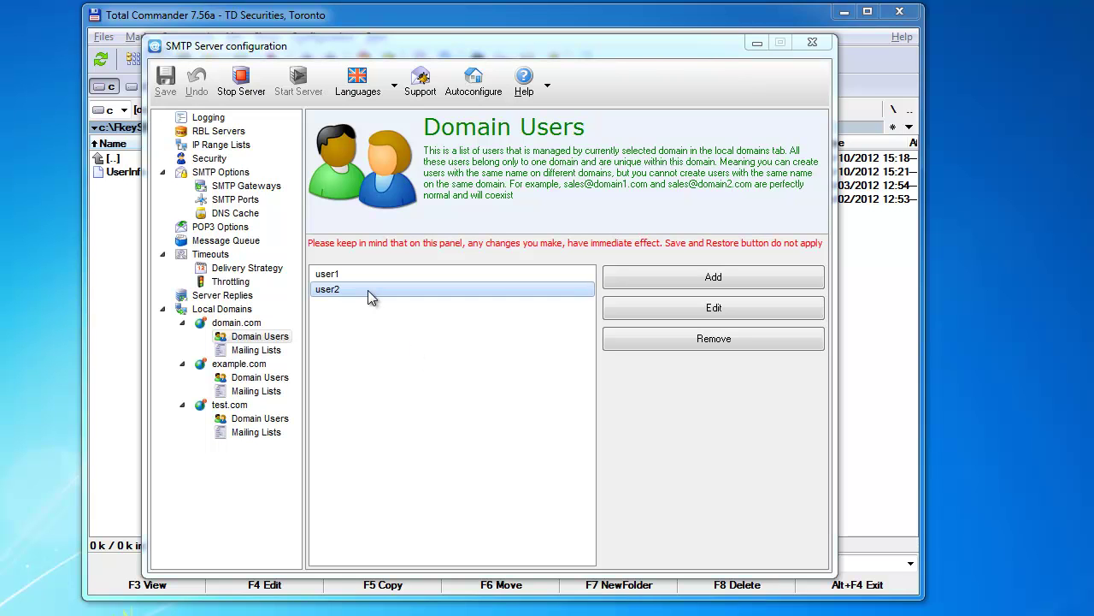
{"action": "double_click", "coordinate": [368, 290]}
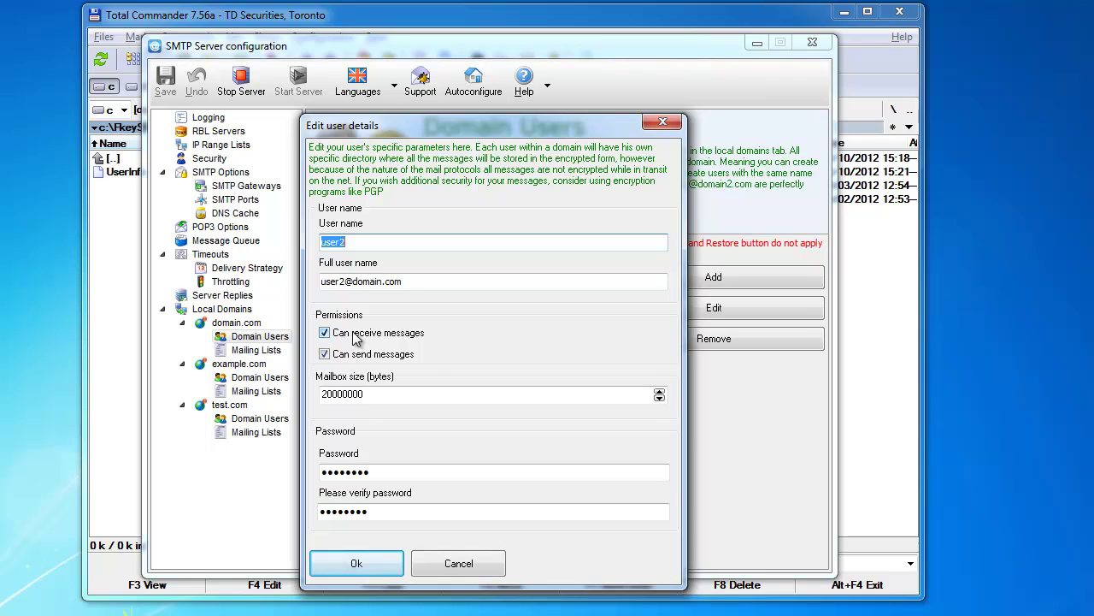
{"action": "left_click", "coordinate": [359, 242]}
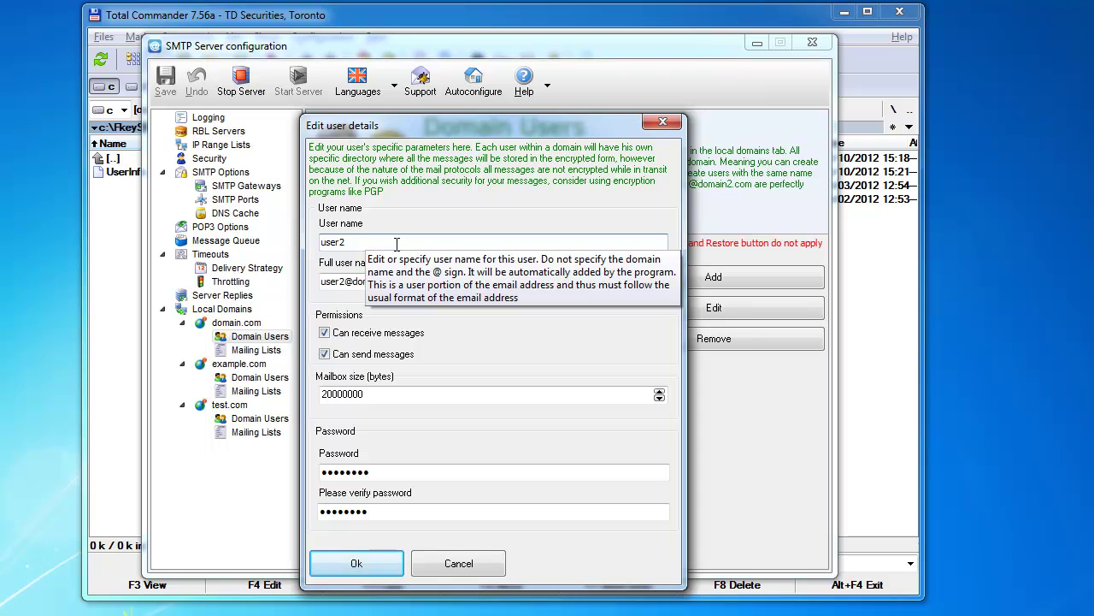
{"action": "left_click", "coordinate": [376, 277]}
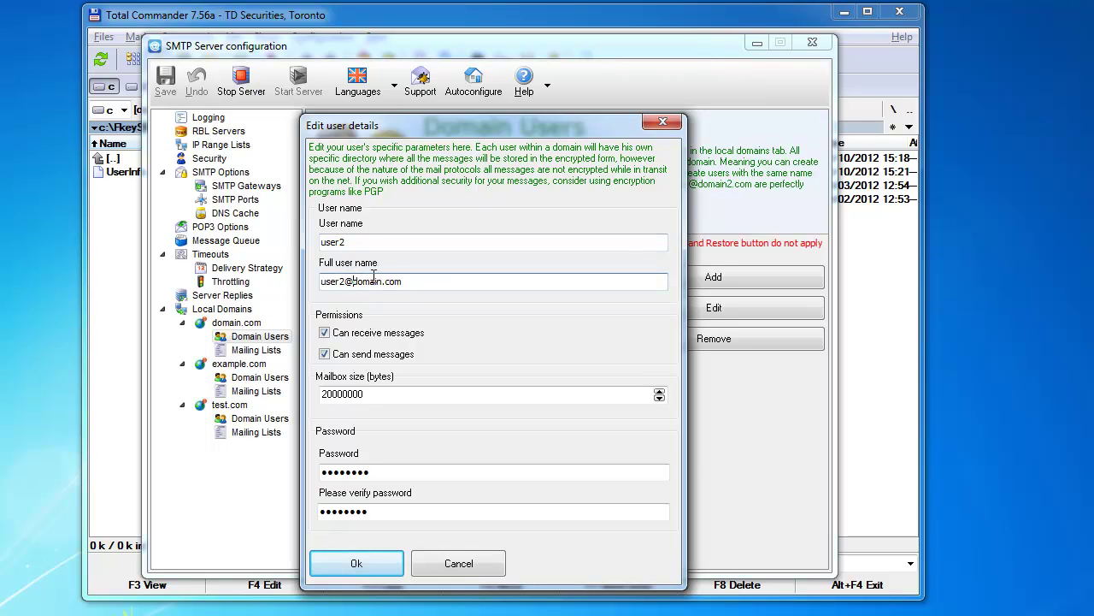
{"action": "left_click_drag", "start_coordinate": [413, 282], "coordinate": [322, 282]}
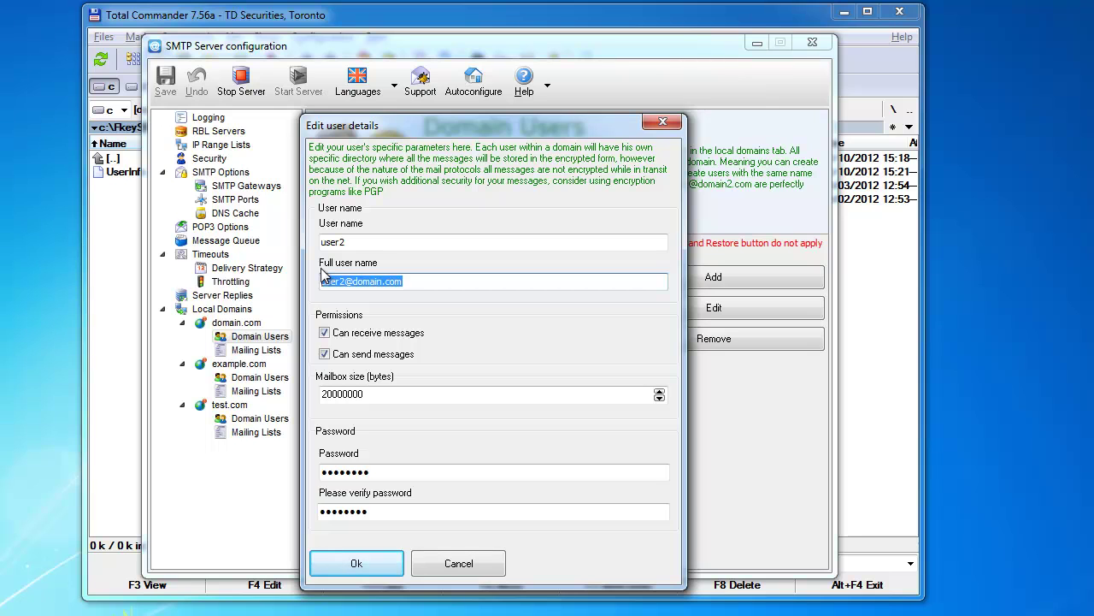
{"action": "left_click", "coordinate": [345, 280]}
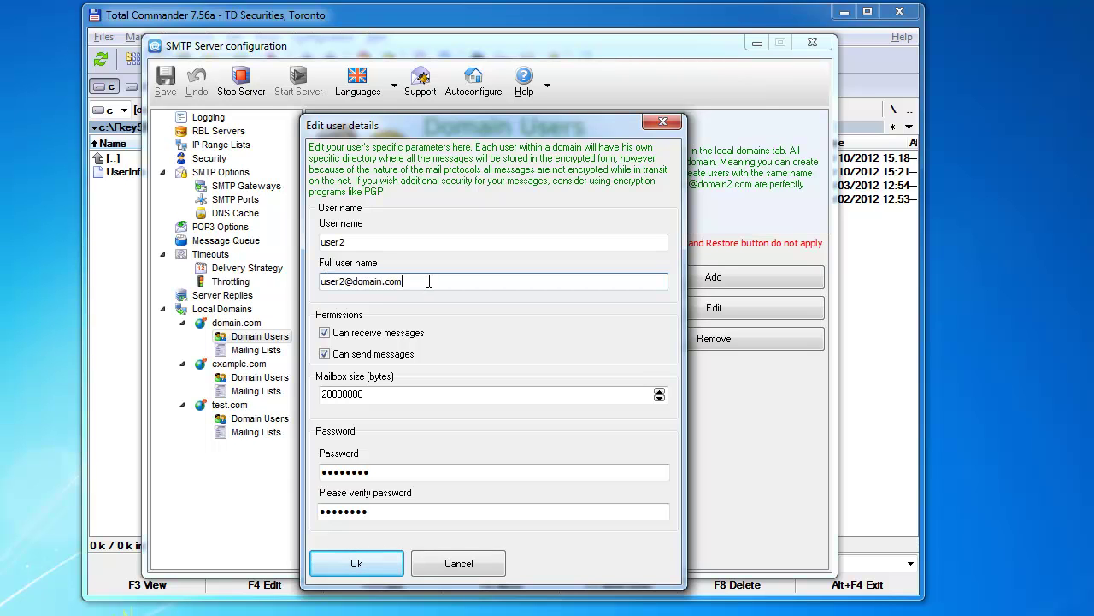
{"action": "double_click", "coordinate": [345, 280]}
{"action": "right_click", "coordinate": [344, 280]}
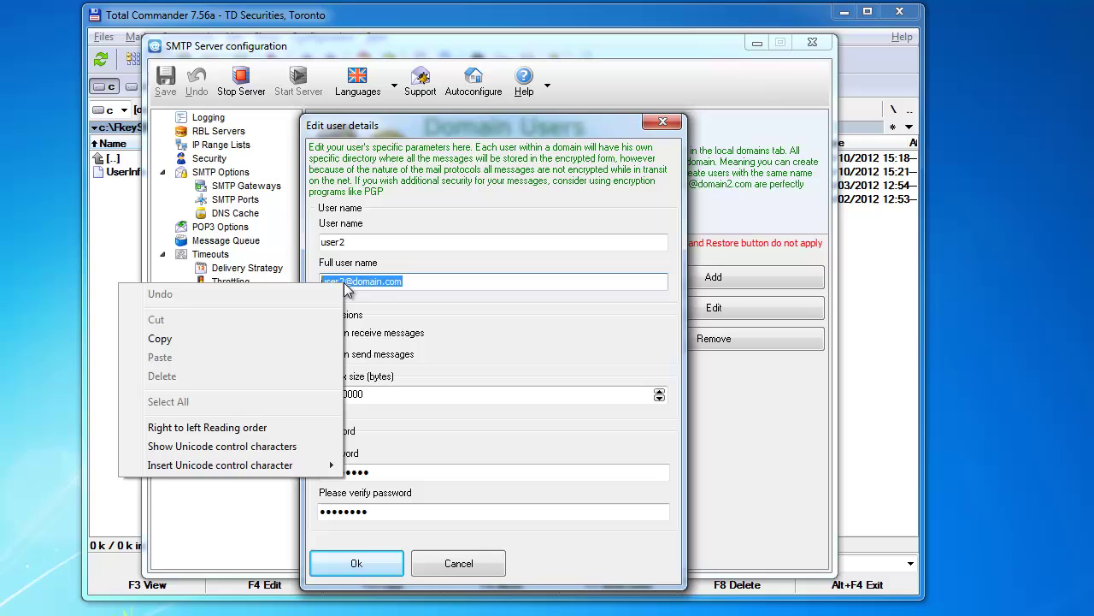
{"action": "left_click", "coordinate": [351, 283]}
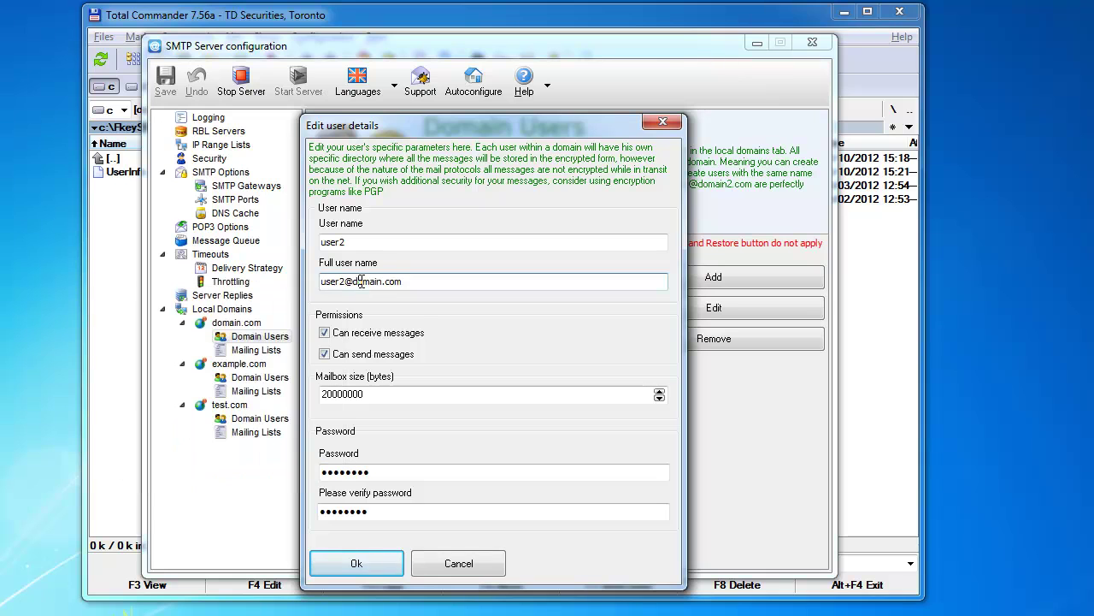
{"action": "left_click", "coordinate": [377, 241]}
{"action": "type", "text": "frfffffff"}
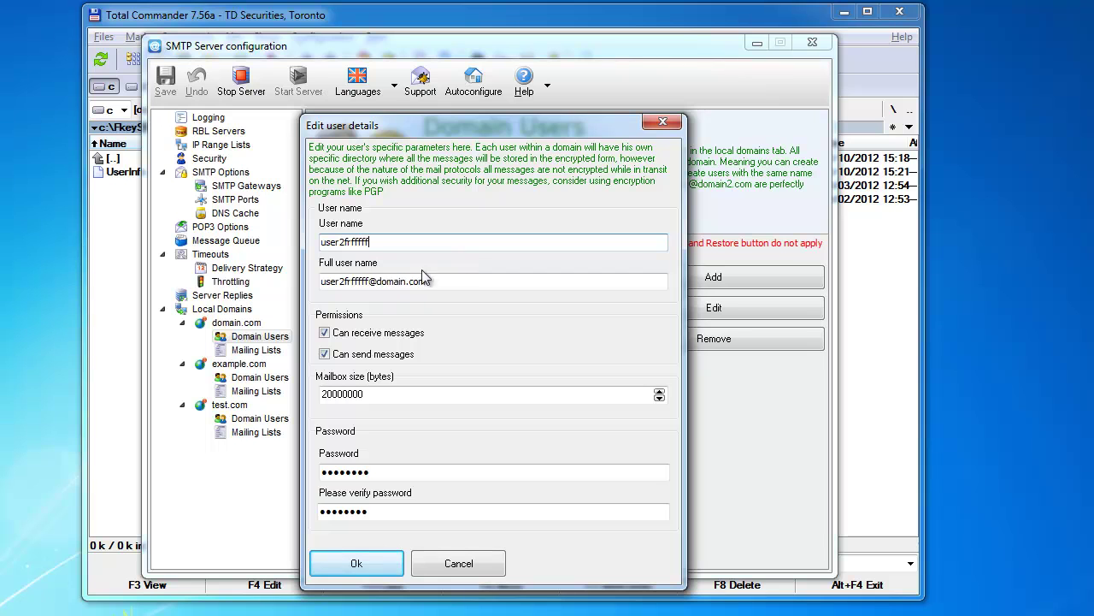
{"action": "type", "text": "ff"}
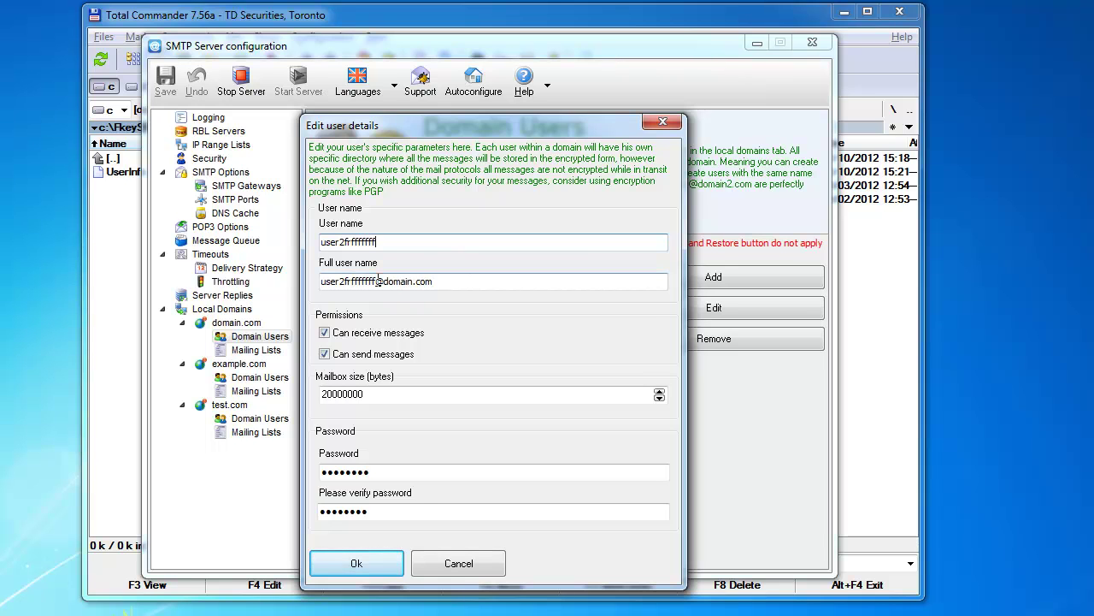
{"action": "key", "text": "BackSpace"}
{"action": "key", "text": "BackSpace"}
{"action": "key", "text": "BackSpace"}
{"action": "key", "text": "BackSpace"}
{"action": "key", "text": "BackSpace"}
{"action": "key", "text": "BackSpace"}
{"action": "key", "text": "BackSpace"}
{"action": "key", "text": "BackSpace"}
{"action": "key", "text": "BackSpace"}
{"action": "key", "text": "BackSpace"}
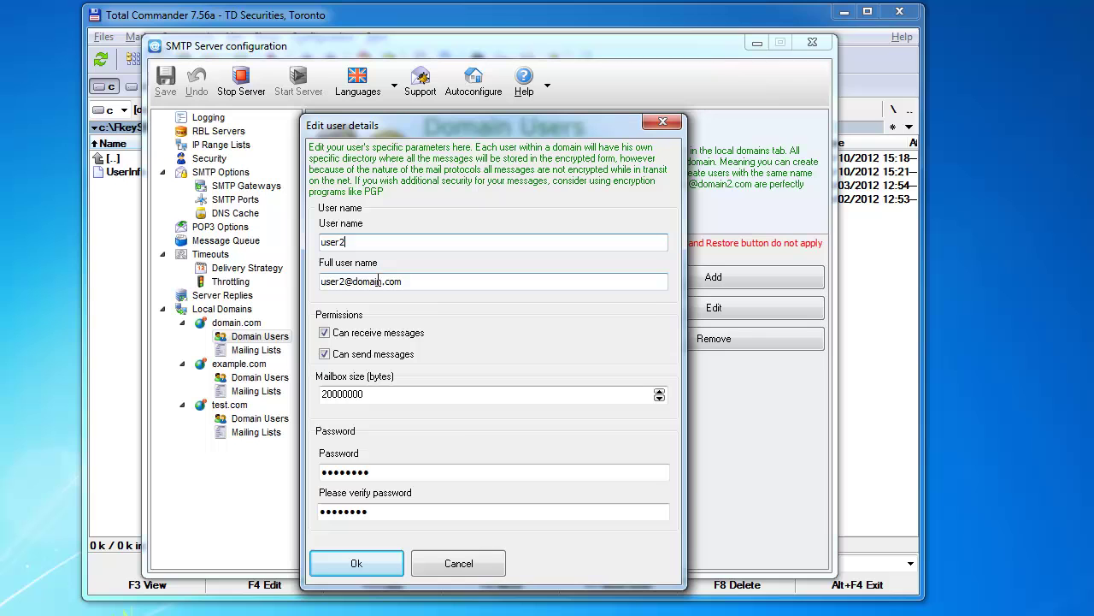
{"action": "key", "text": "BackSpace"}
{"action": "type", "text": "3"}
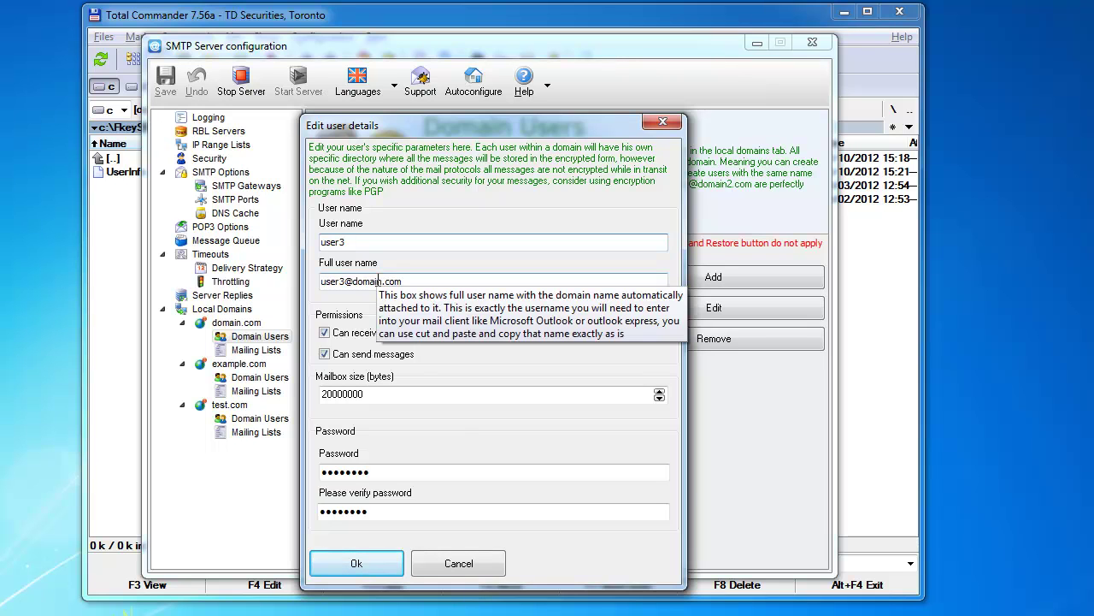
{"action": "key", "text": "BackSpace"}
{"action": "type", "text": "2"}
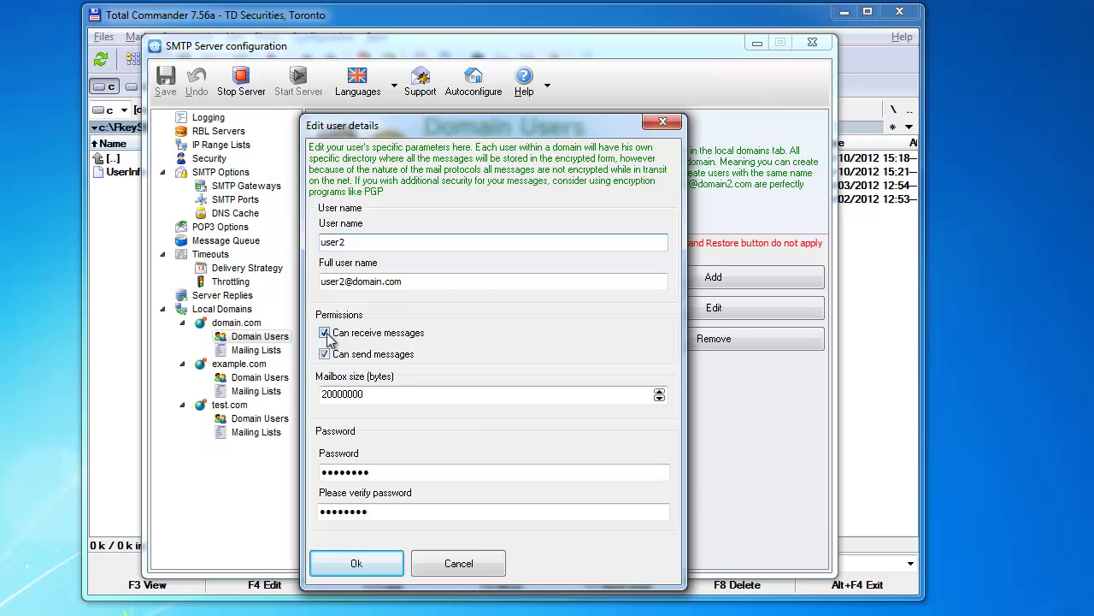
Leave user2's receive and send permissions enabled, check the mailbox size, and cancel without saving.
{"action": "mouse_move", "coordinate": [351, 339]}
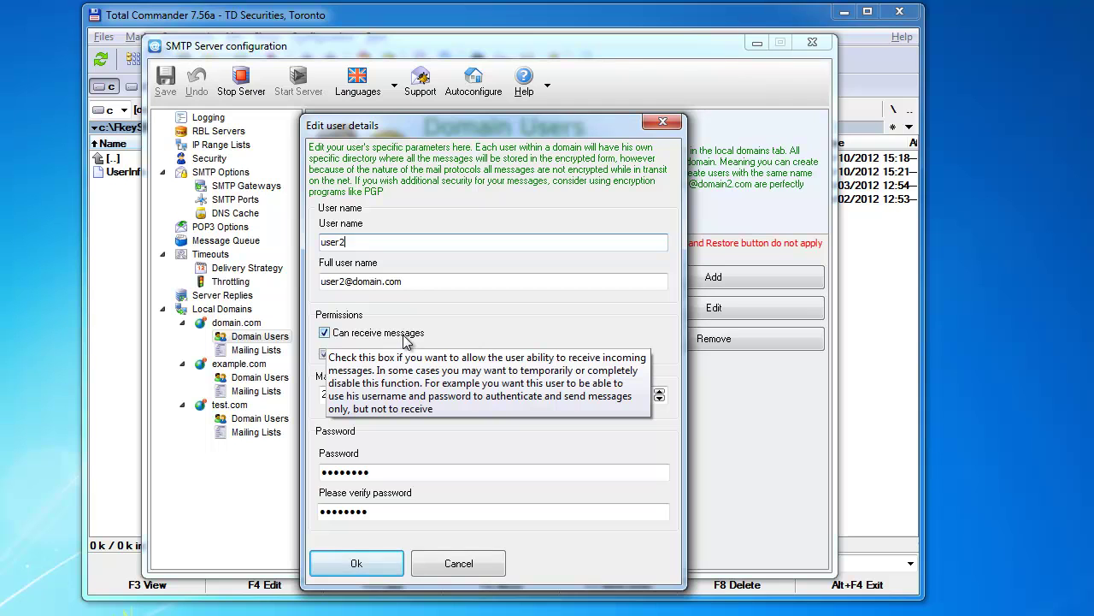
{"action": "left_click", "coordinate": [325, 334]}
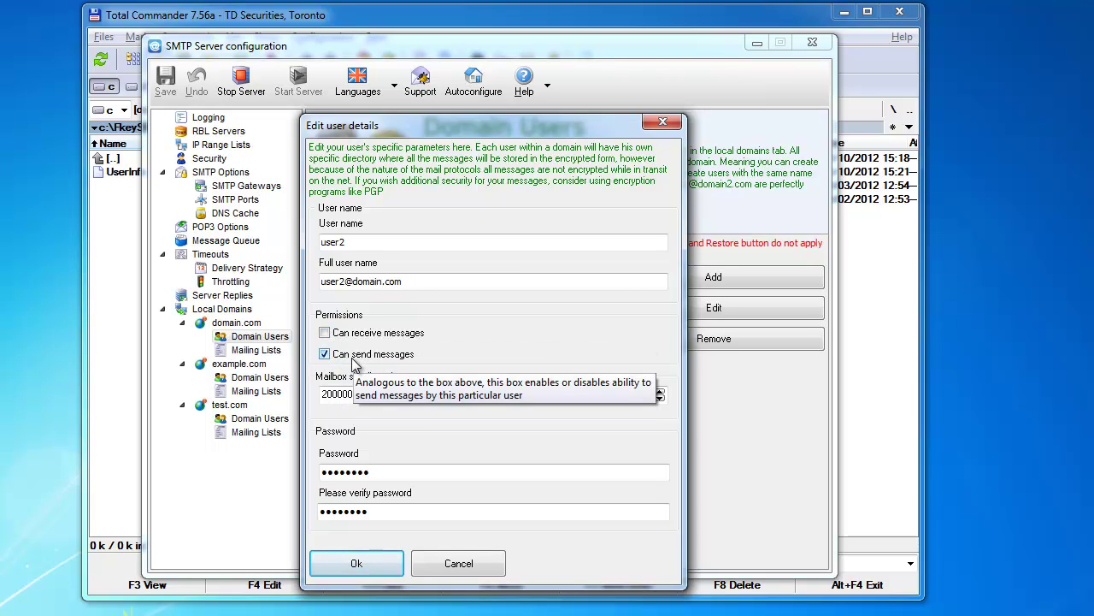
{"action": "left_click", "coordinate": [326, 332]}
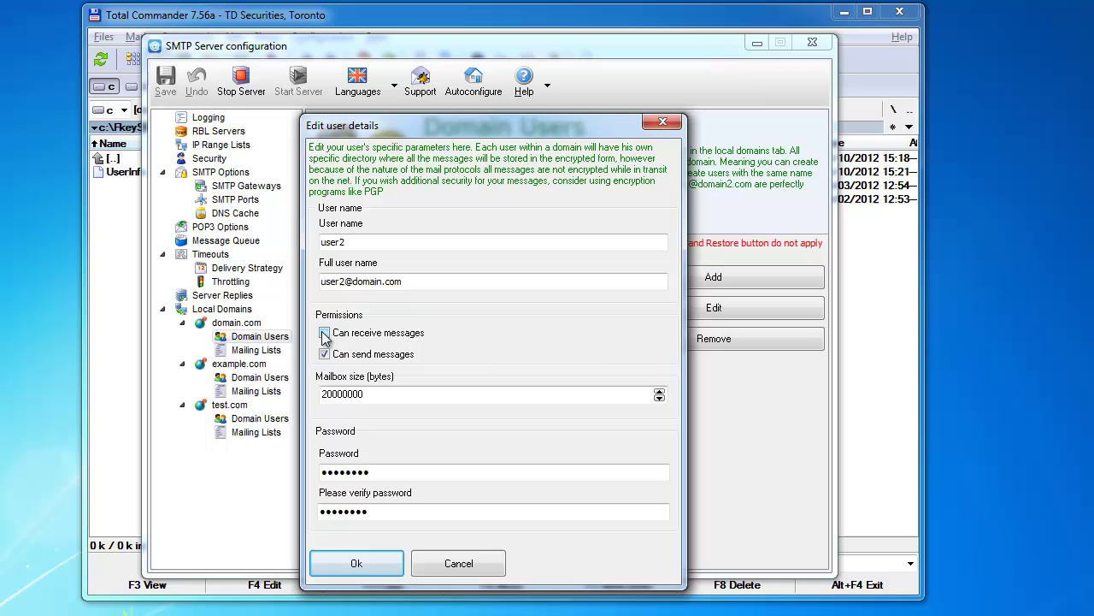
{"action": "left_click", "coordinate": [325, 354]}
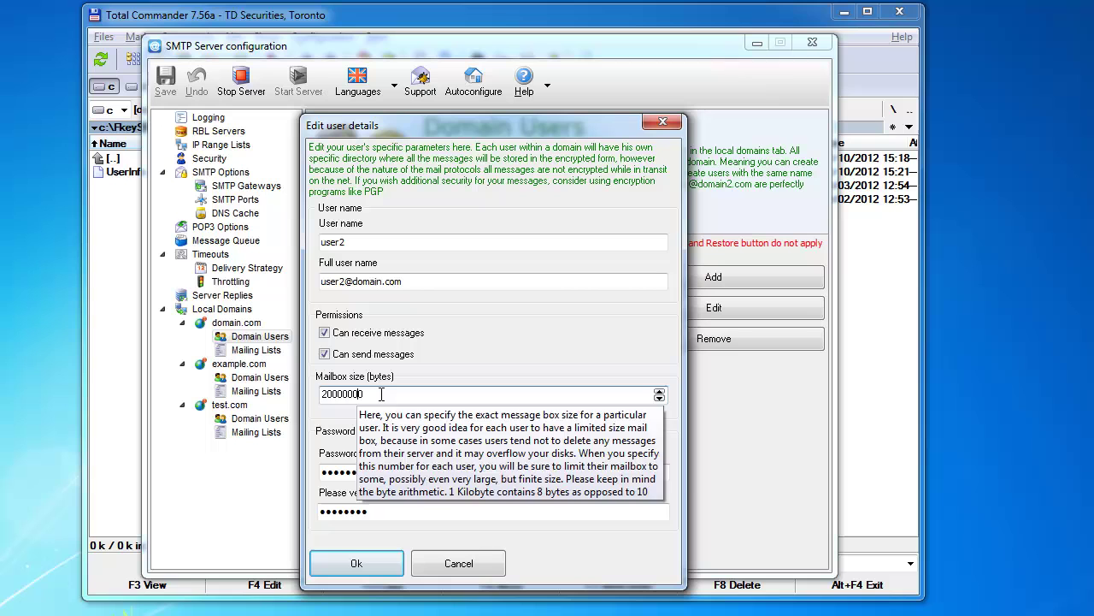
{"action": "left_click", "coordinate": [381, 394]}
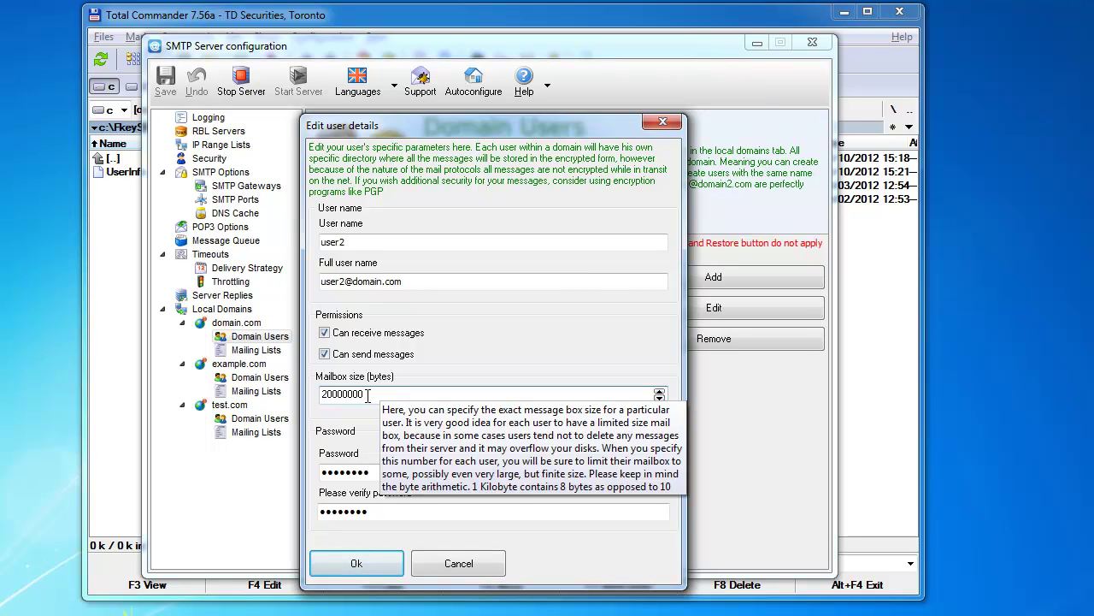
{"action": "left_click", "coordinate": [327, 394]}
{"action": "left_click", "coordinate": [452, 574]}
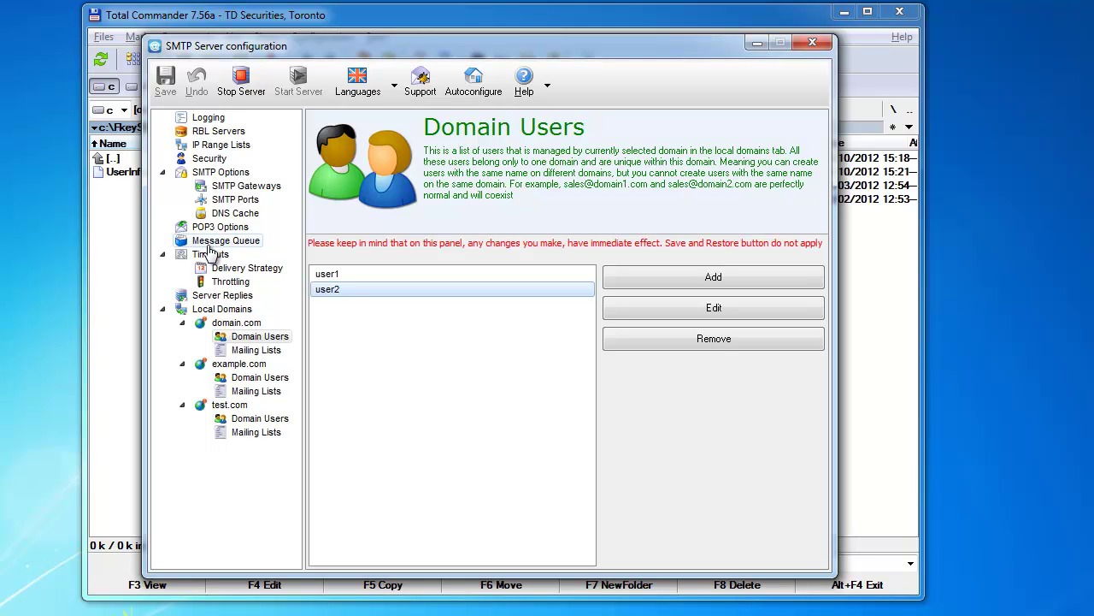
{"action": "left_click", "coordinate": [209, 160]}
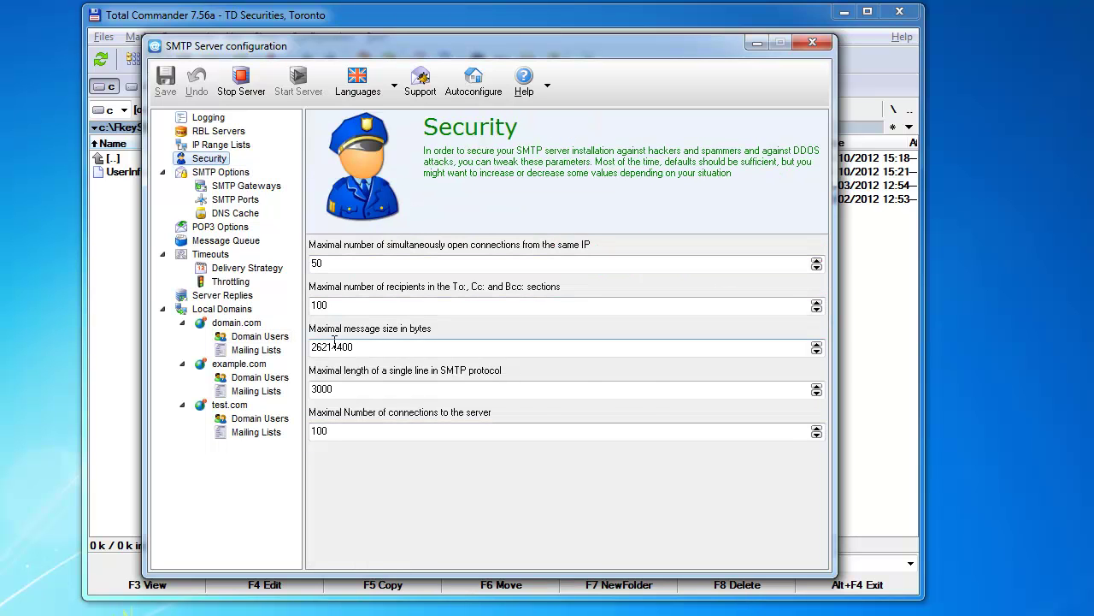
{"action": "left_click_drag", "start_coordinate": [354, 346], "coordinate": [310, 348]}
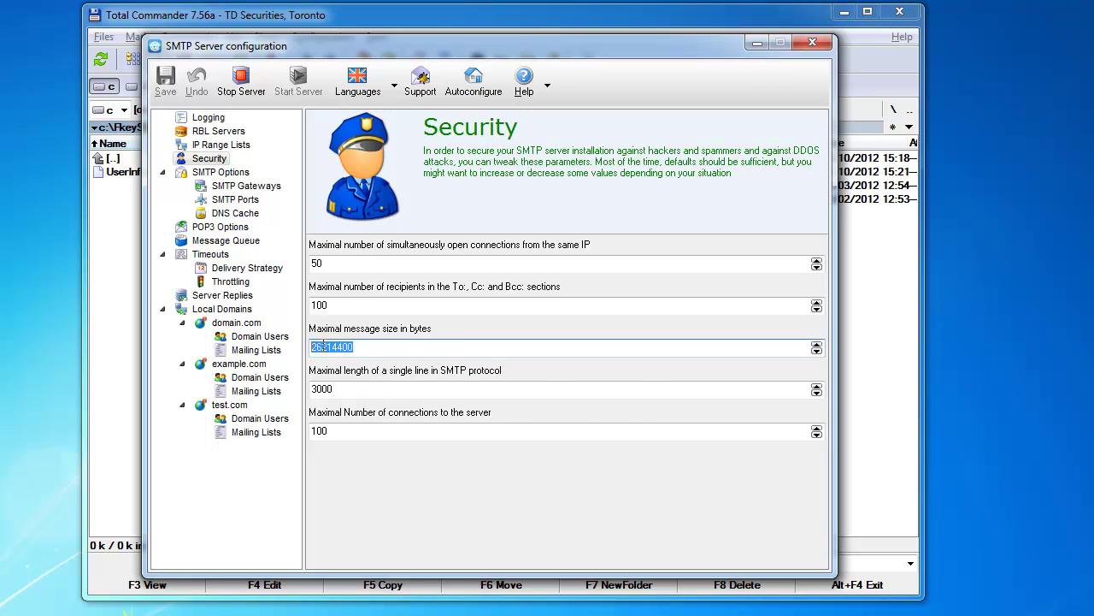
{"action": "mouse_move", "coordinate": [317, 347]}
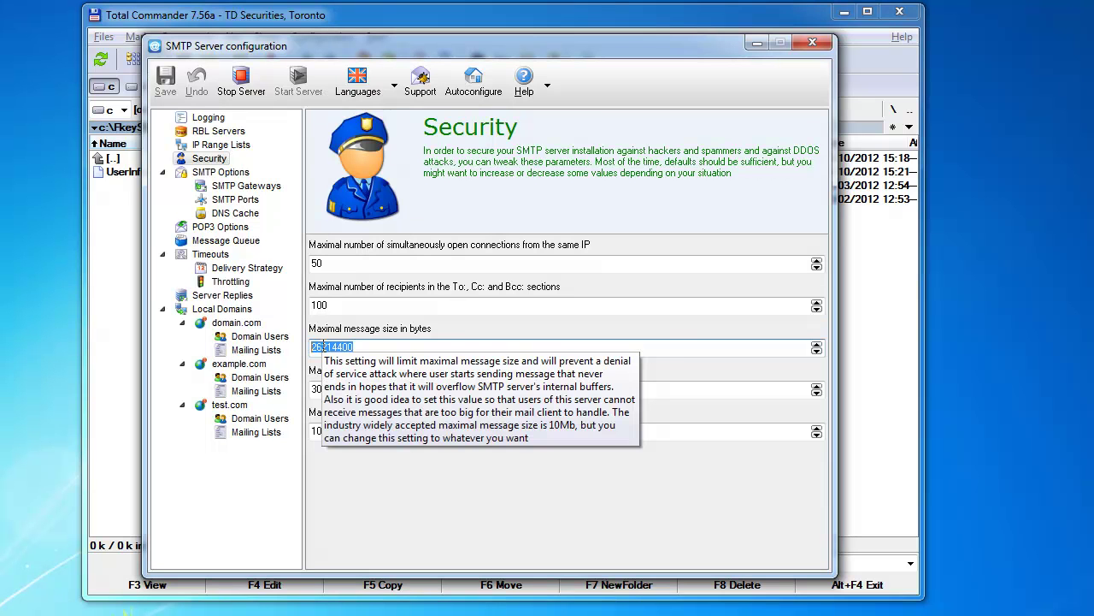
{"action": "left_click", "coordinate": [322, 347]}
{"action": "left_click", "coordinate": [364, 346]}
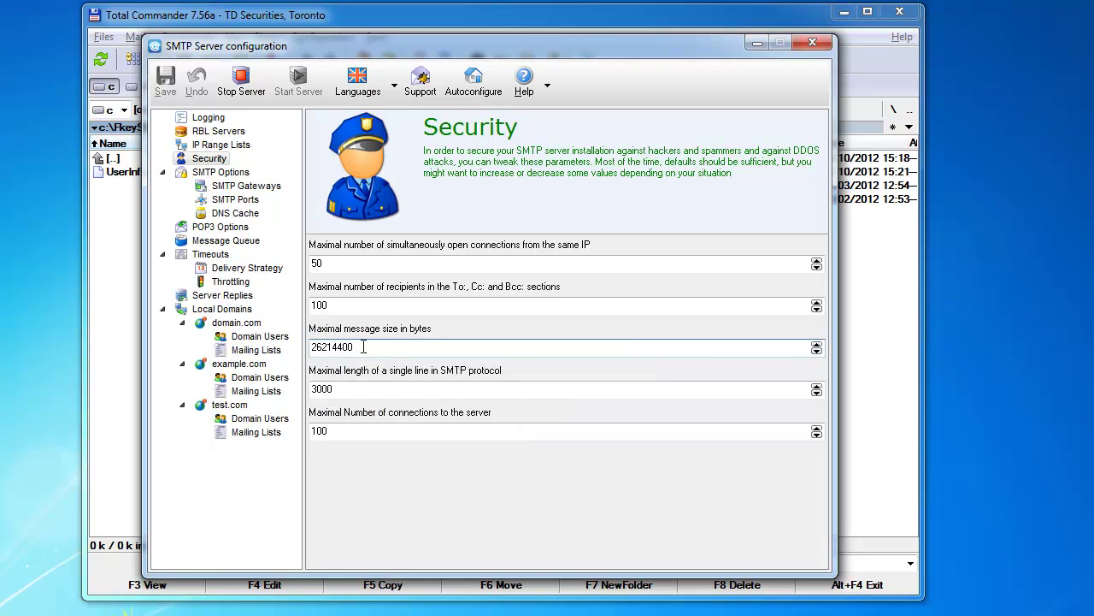
{"action": "double_click", "coordinate": [343, 346]}
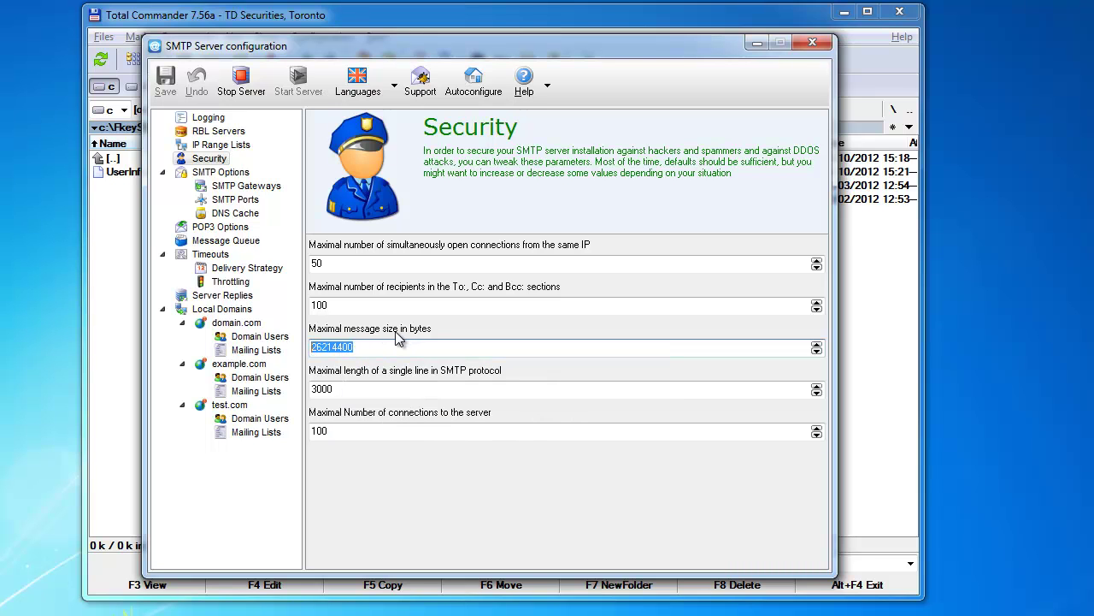
{"action": "left_click", "coordinate": [370, 347]}
{"action": "left_click_drag", "start_coordinate": [347, 346], "coordinate": [314, 343]}
{"action": "left_click", "coordinate": [206, 242]}
{"action": "left_click_drag", "start_coordinate": [373, 396], "coordinate": [311, 396]}
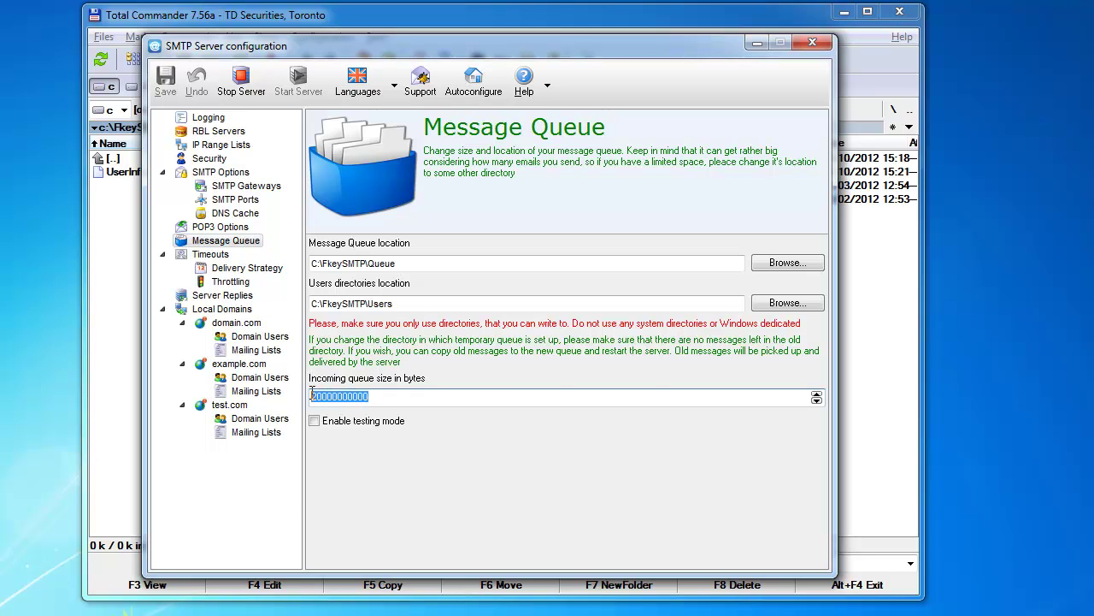
{"action": "left_click", "coordinate": [392, 399]}
{"action": "mouse_move", "coordinate": [392, 399]}
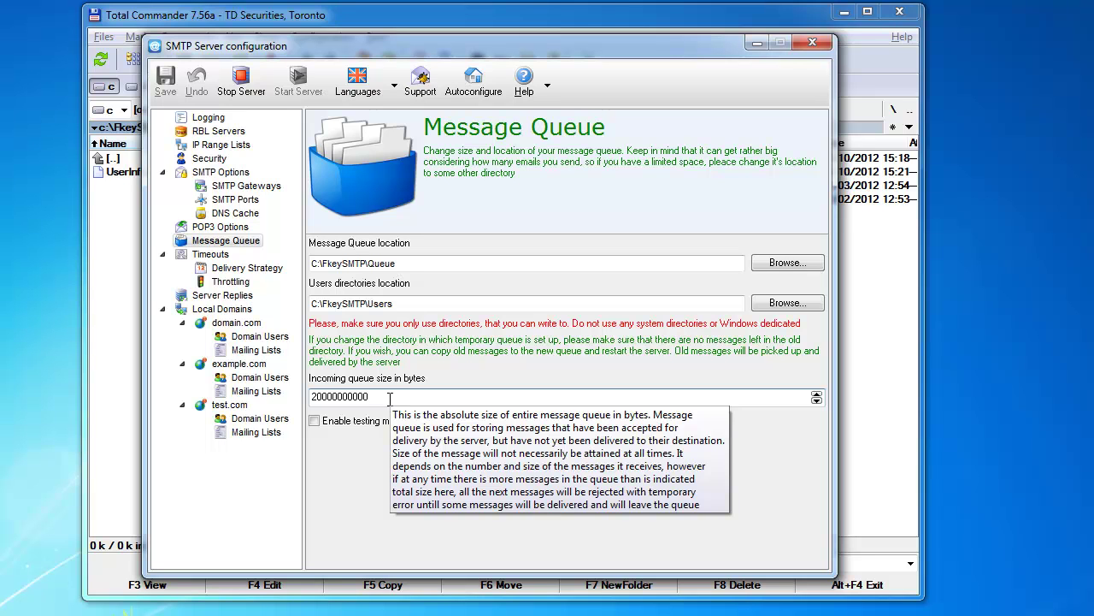
{"action": "left_click_drag", "start_coordinate": [379, 398], "coordinate": [301, 398]}
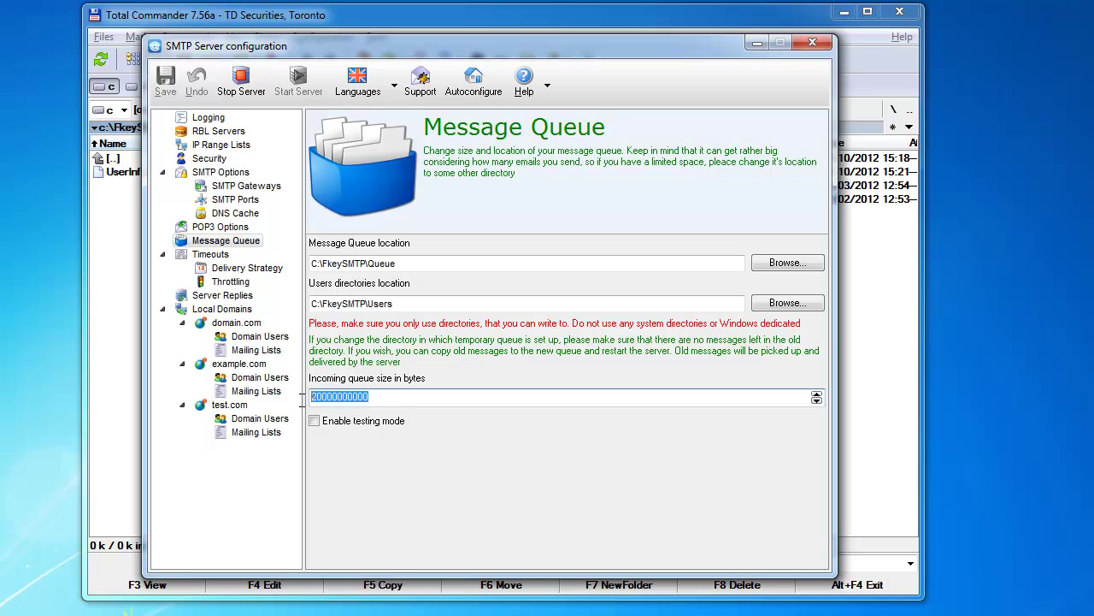
{"action": "left_click", "coordinate": [344, 395]}
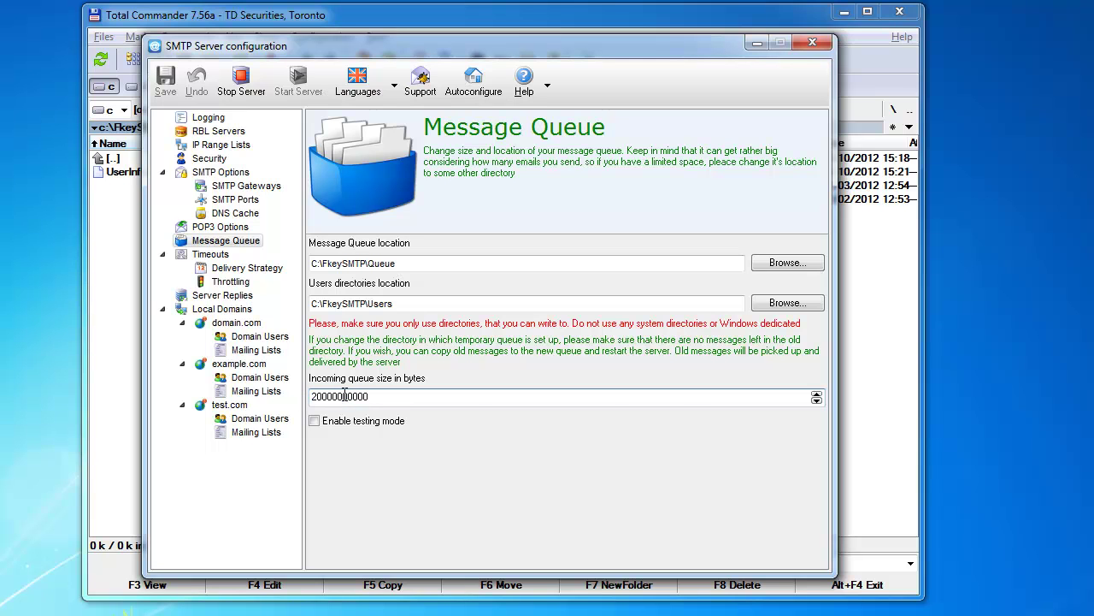
Open user2's account details from domain.com's Domain Users.
{"action": "left_click", "coordinate": [236, 324]}
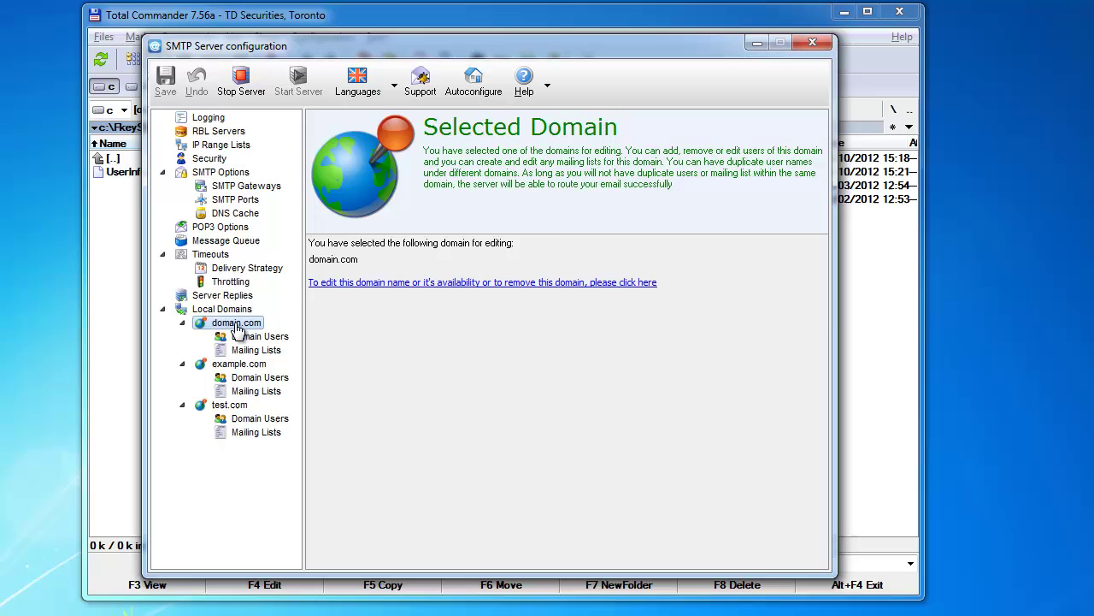
{"action": "left_click", "coordinate": [242, 339]}
{"action": "left_click", "coordinate": [327, 289]}
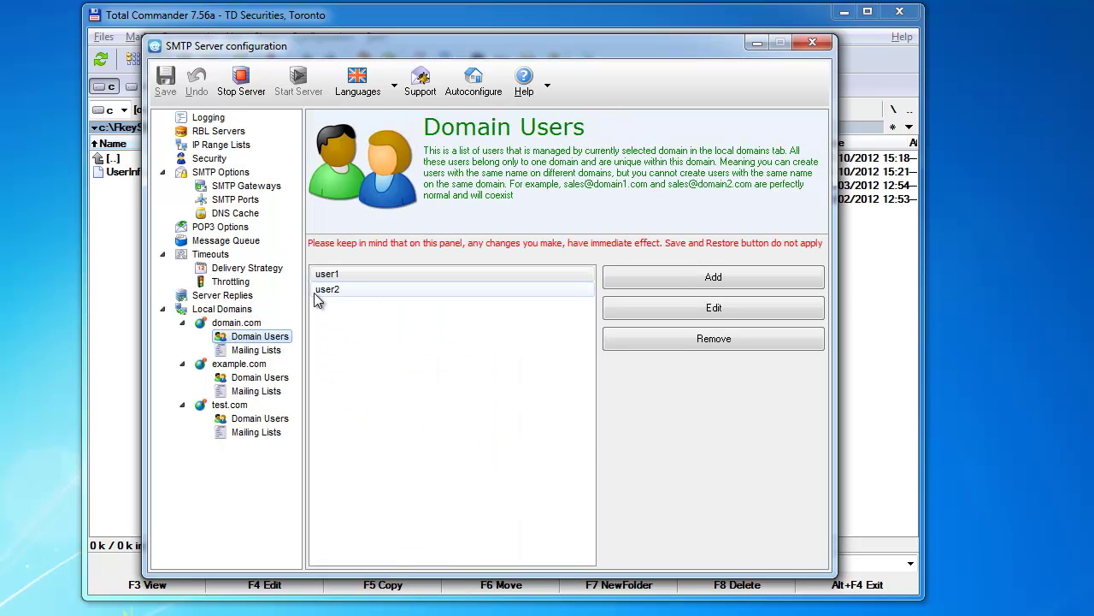
{"action": "double_click", "coordinate": [325, 289]}
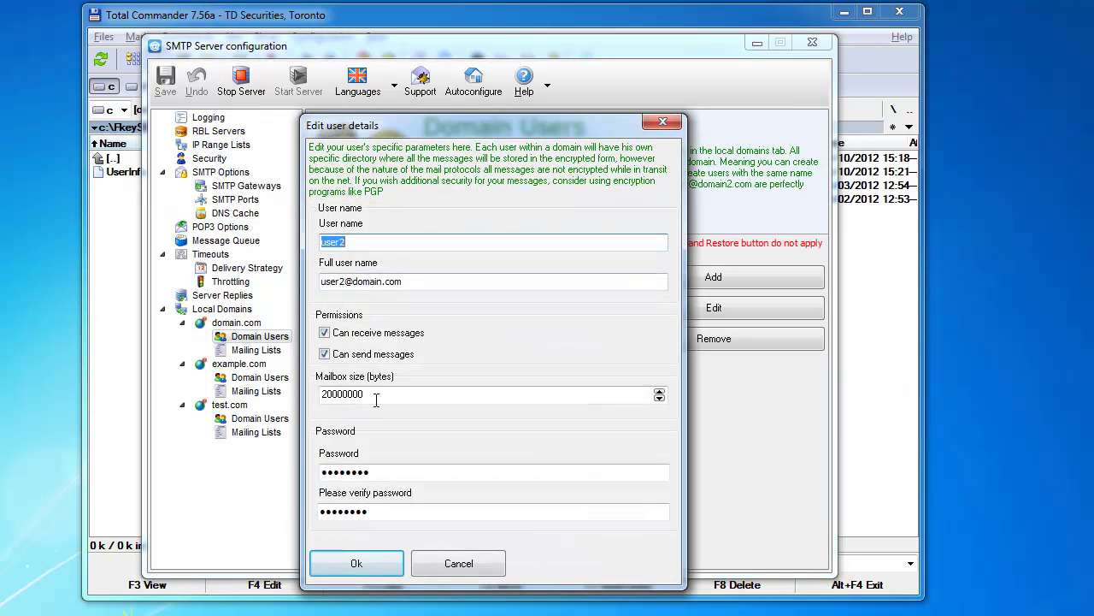
Paste over the 20000000 mailbox size, review the password fields, and confirm with Ok.
{"action": "left_click_drag", "start_coordinate": [366, 395], "coordinate": [321, 395]}
{"action": "key", "text": "ctrl+c"}
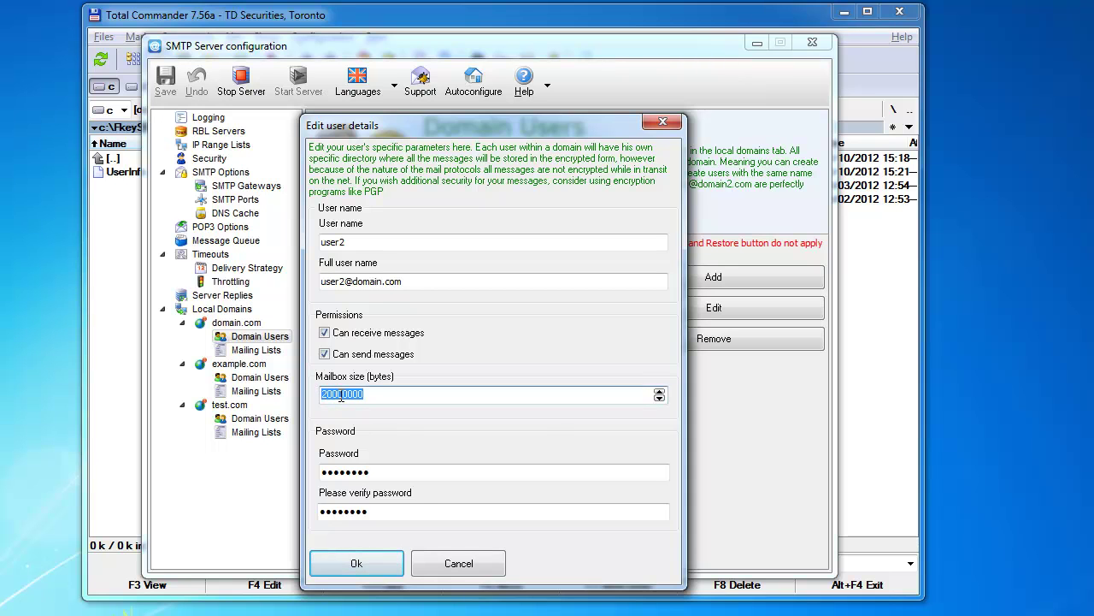
{"action": "left_click", "coordinate": [342, 394]}
{"action": "double_click", "coordinate": [359, 394]}
{"action": "key", "text": "ctrl+v"}
{"action": "left_click", "coordinate": [350, 472]}
{"action": "double_click", "coordinate": [325, 472]}
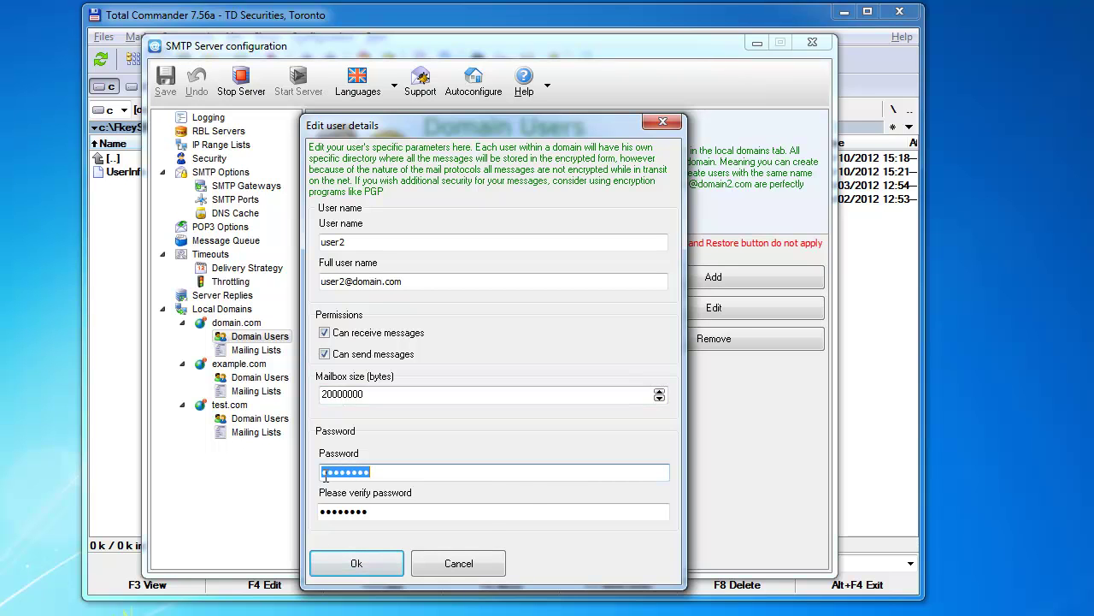
{"action": "left_click", "coordinate": [321, 506]}
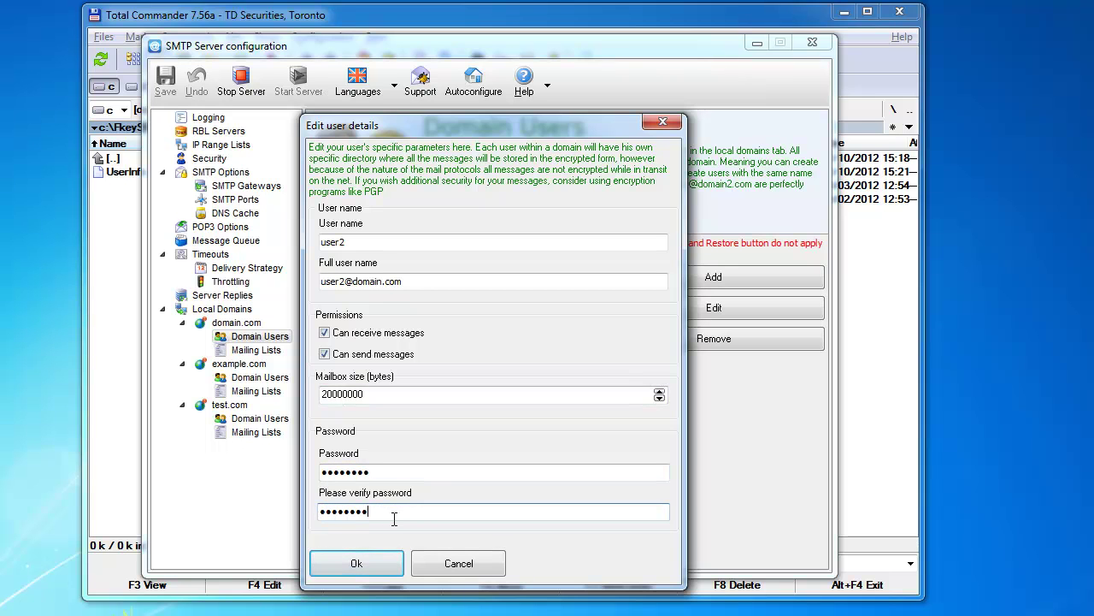
{"action": "left_click", "coordinate": [355, 554]}
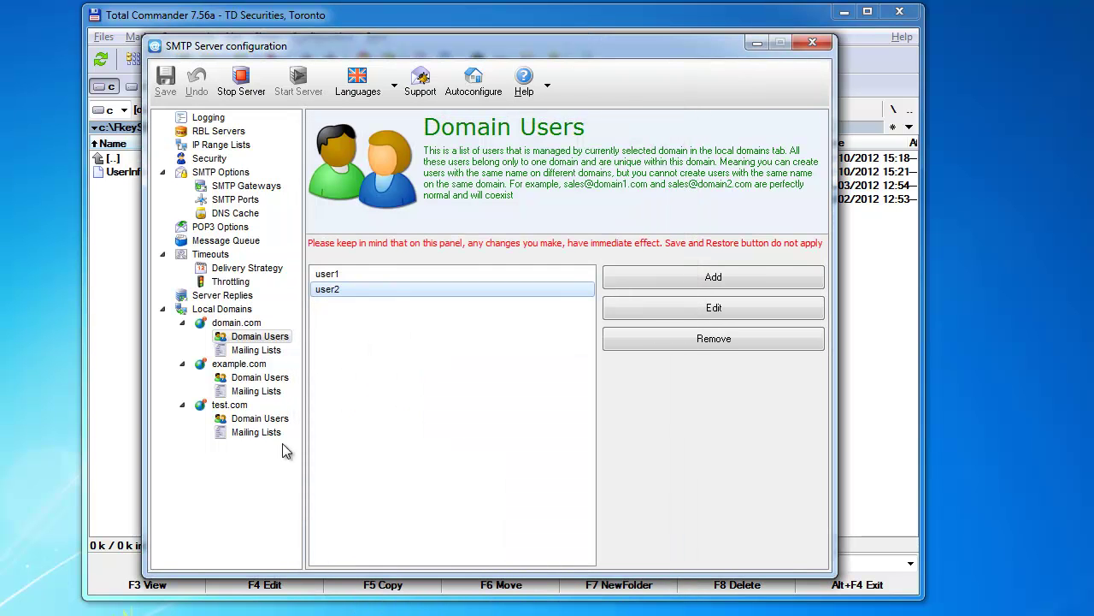
Show domain.com's Mailing Lists and add a new list.
{"action": "left_click", "coordinate": [231, 352]}
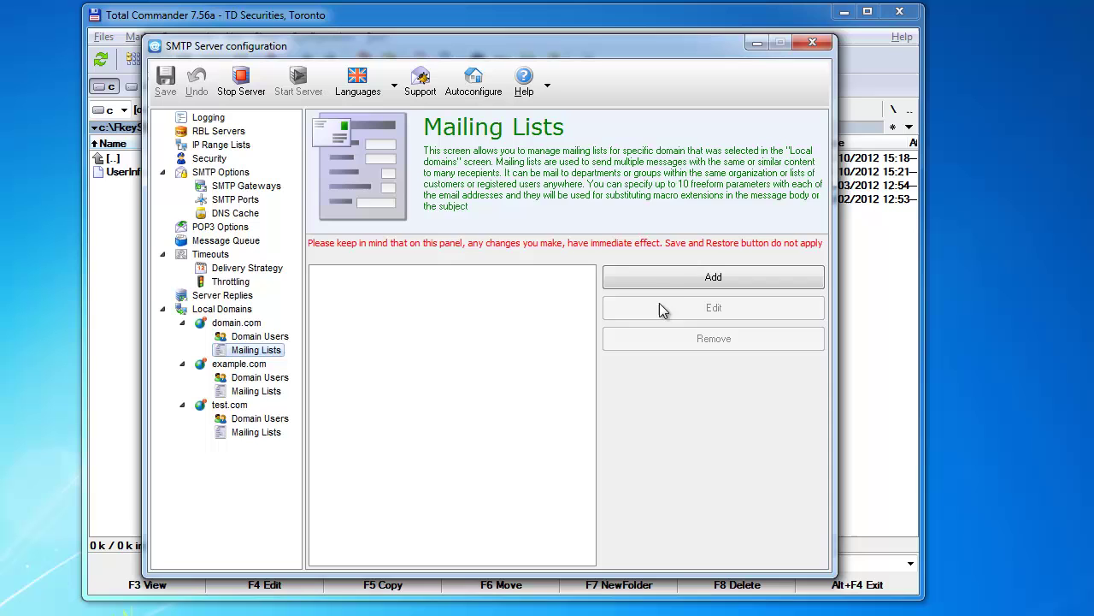
{"action": "left_click", "coordinate": [680, 279]}
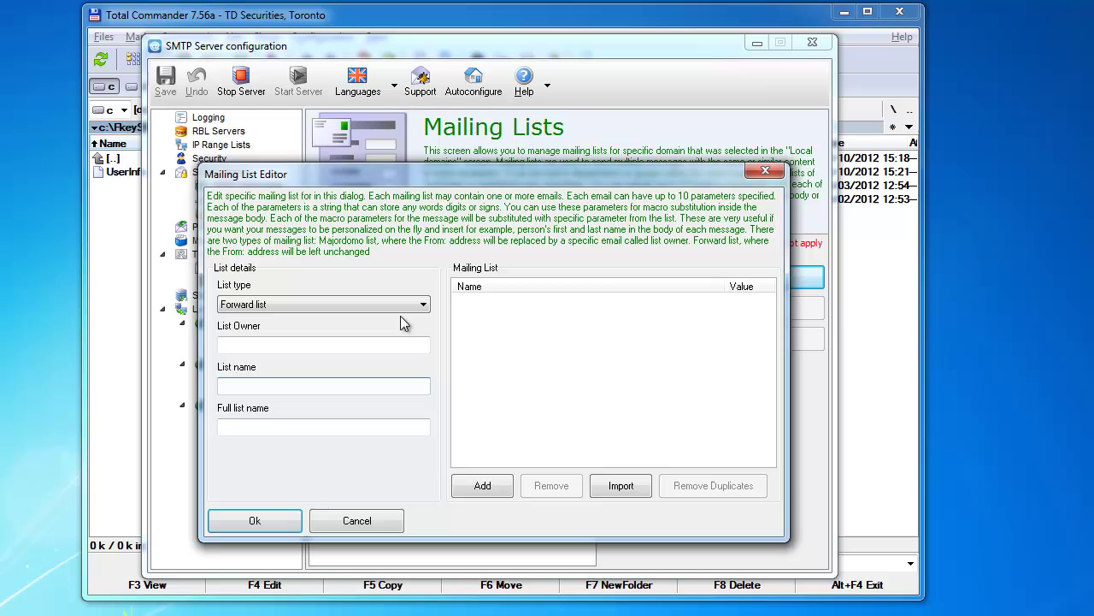
Change the new list's type from Forward list to Majordomo list.
{"action": "left_click", "coordinate": [484, 484]}
{"action": "left_click", "coordinate": [327, 312]}
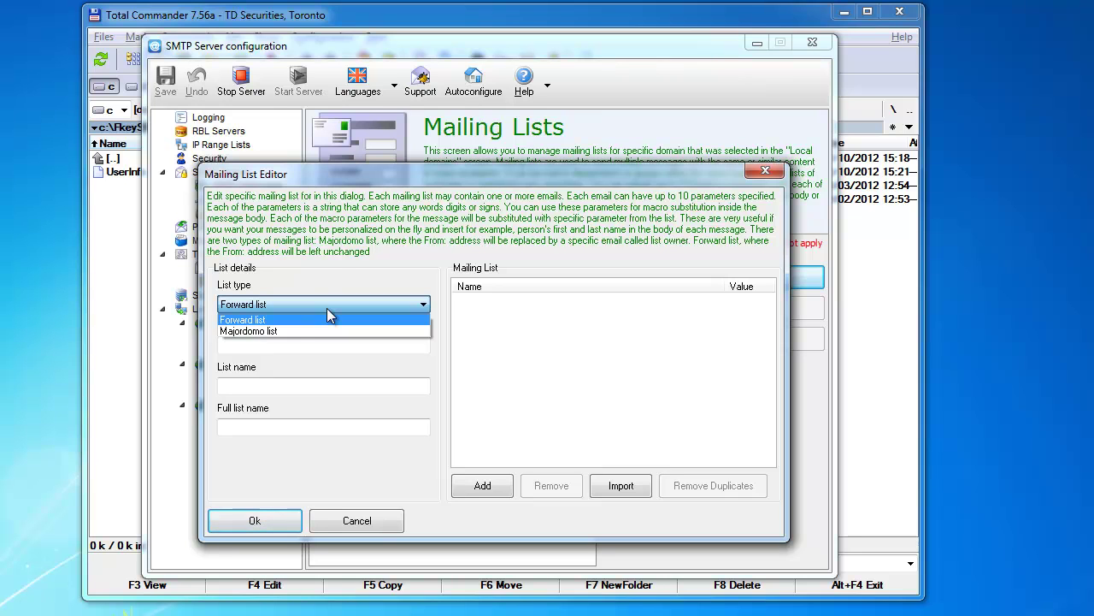
{"action": "left_click", "coordinate": [268, 333]}
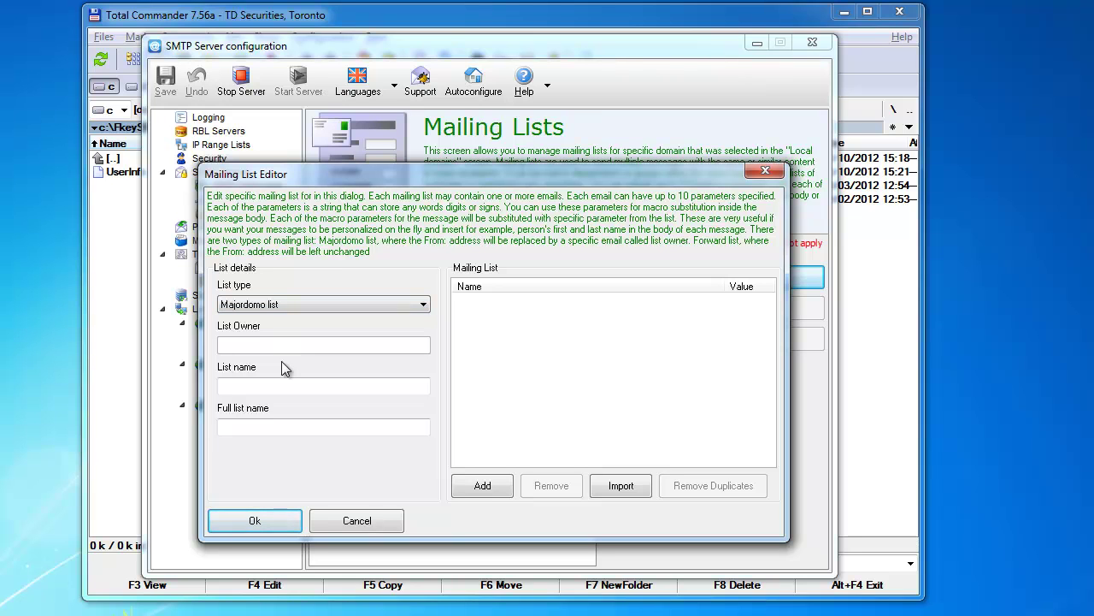
{"action": "left_click", "coordinate": [279, 386]}
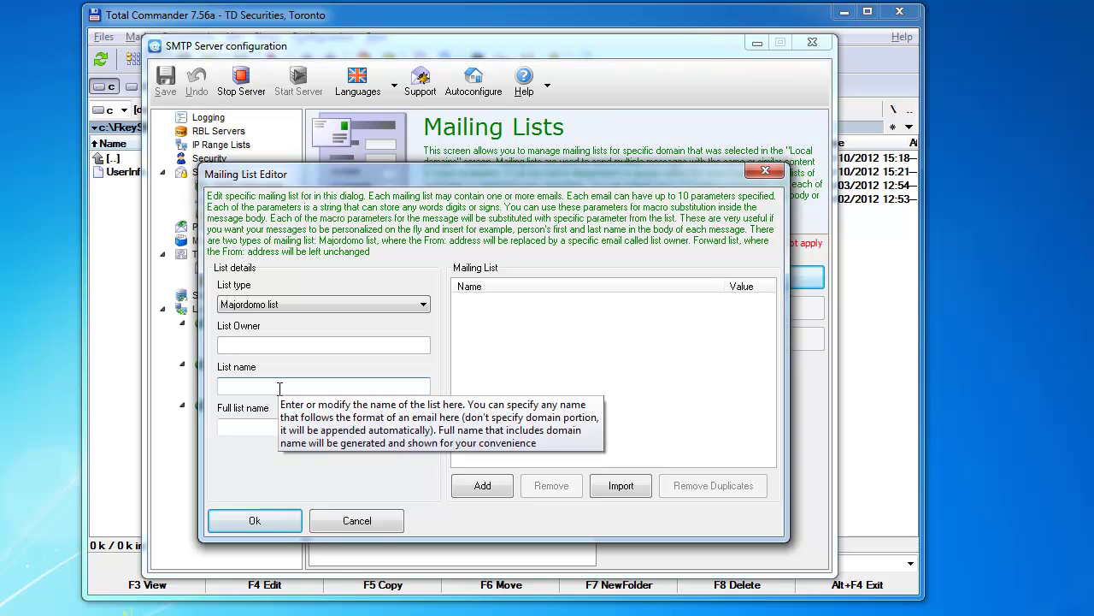
{"action": "type", "text": "list1"}
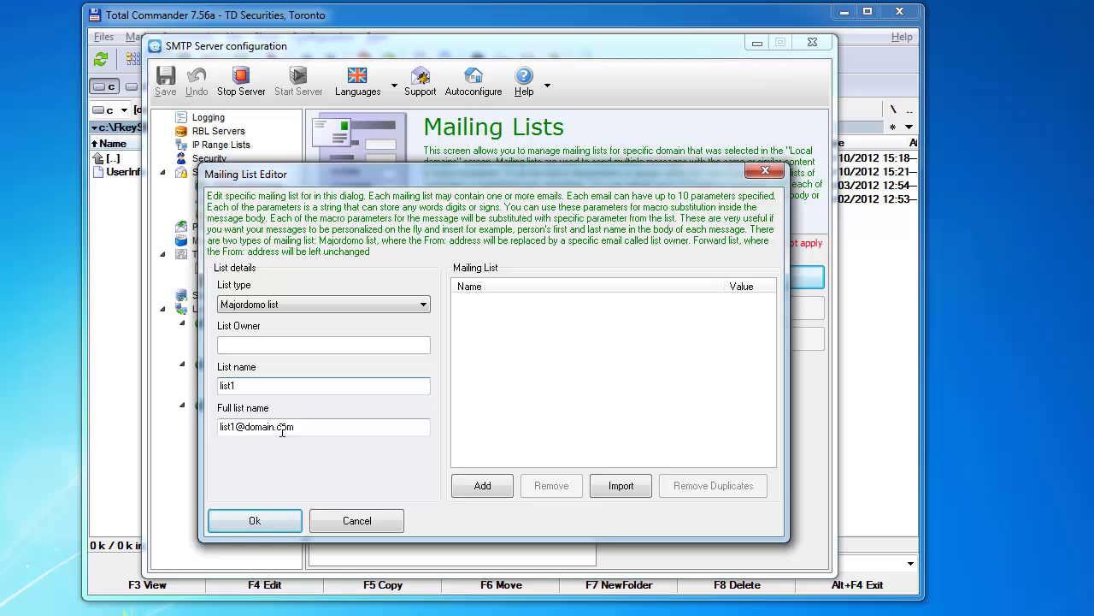
{"action": "left_click_drag", "start_coordinate": [262, 426], "coordinate": [313, 440]}
{"action": "left_click", "coordinate": [312, 431]}
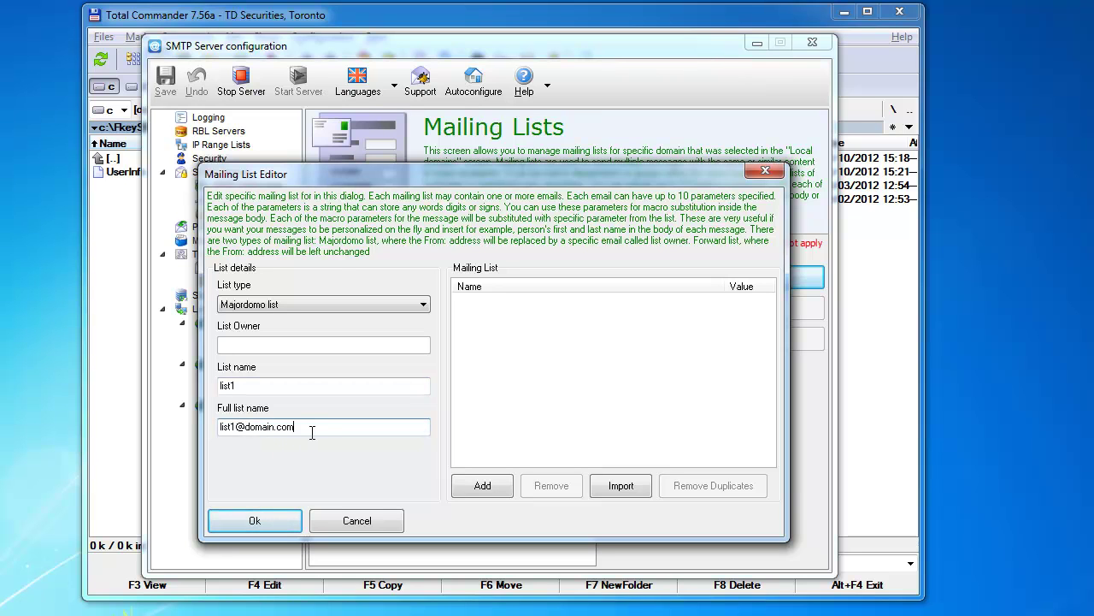
{"action": "left_click_drag", "start_coordinate": [316, 427], "coordinate": [199, 436]}
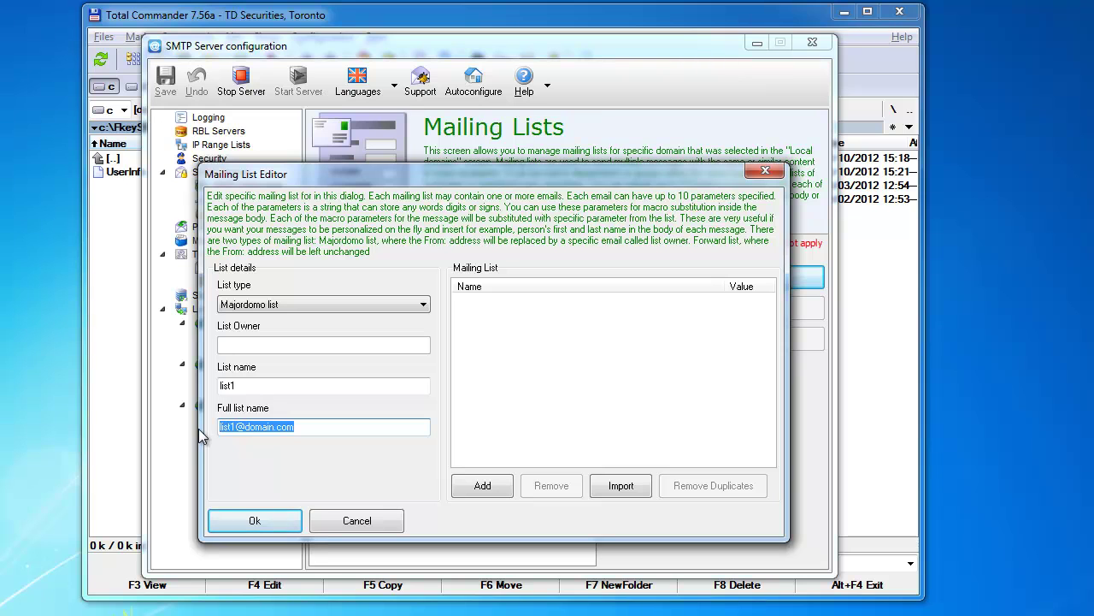
{"action": "left_click", "coordinate": [274, 385]}
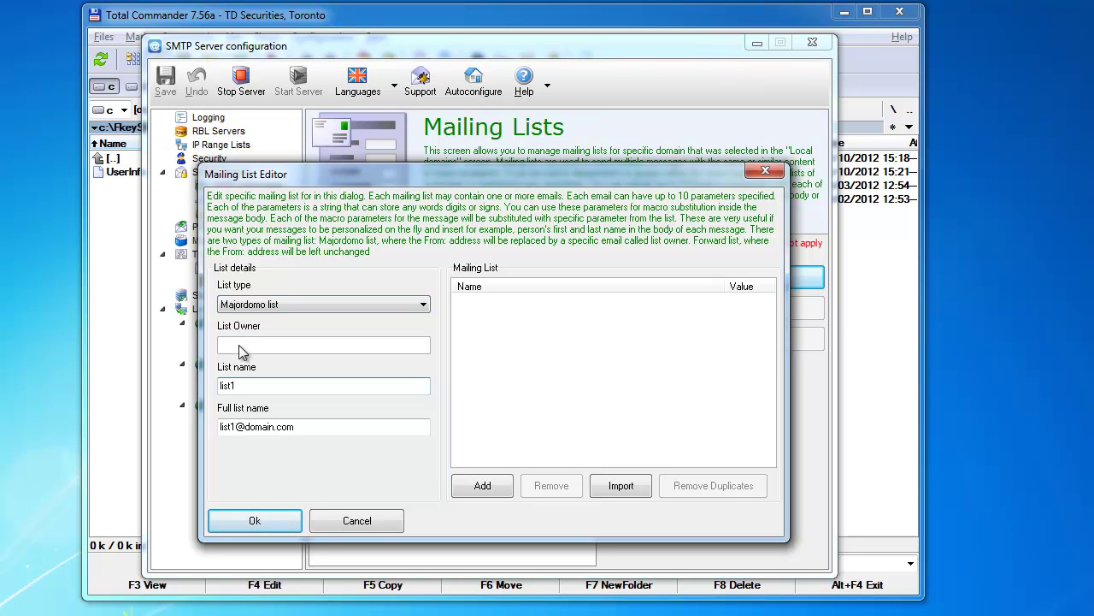
Select and inspect the read-only full list name field.
{"action": "left_click", "coordinate": [254, 427]}
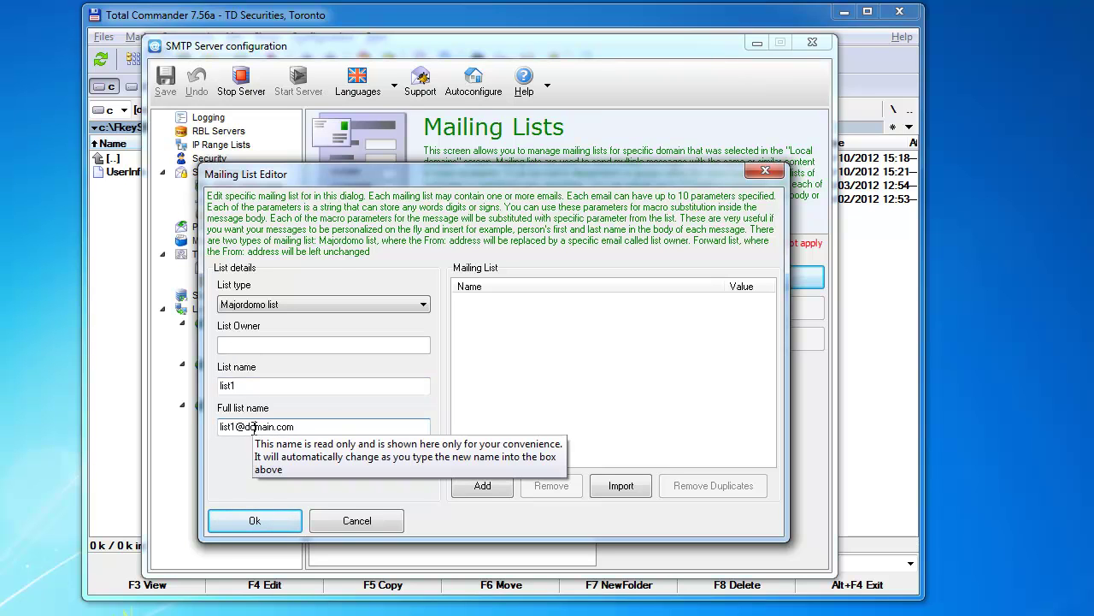
{"action": "left_click_drag", "start_coordinate": [294, 426], "coordinate": [200, 434]}
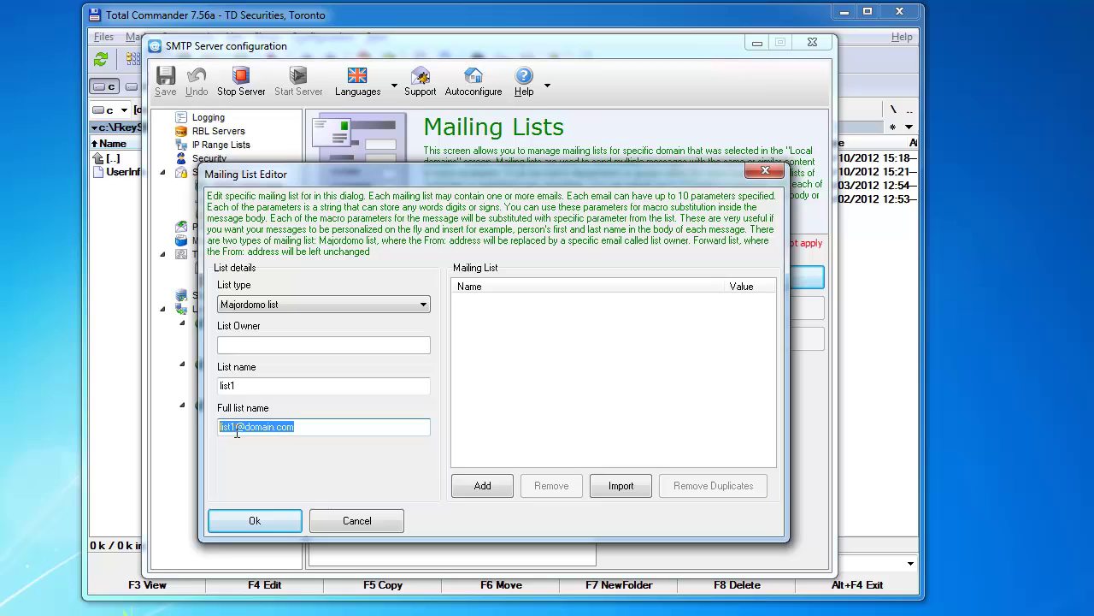
{"action": "left_click", "coordinate": [310, 427]}
{"action": "left_click_drag", "start_coordinate": [310, 428], "coordinate": [216, 427]}
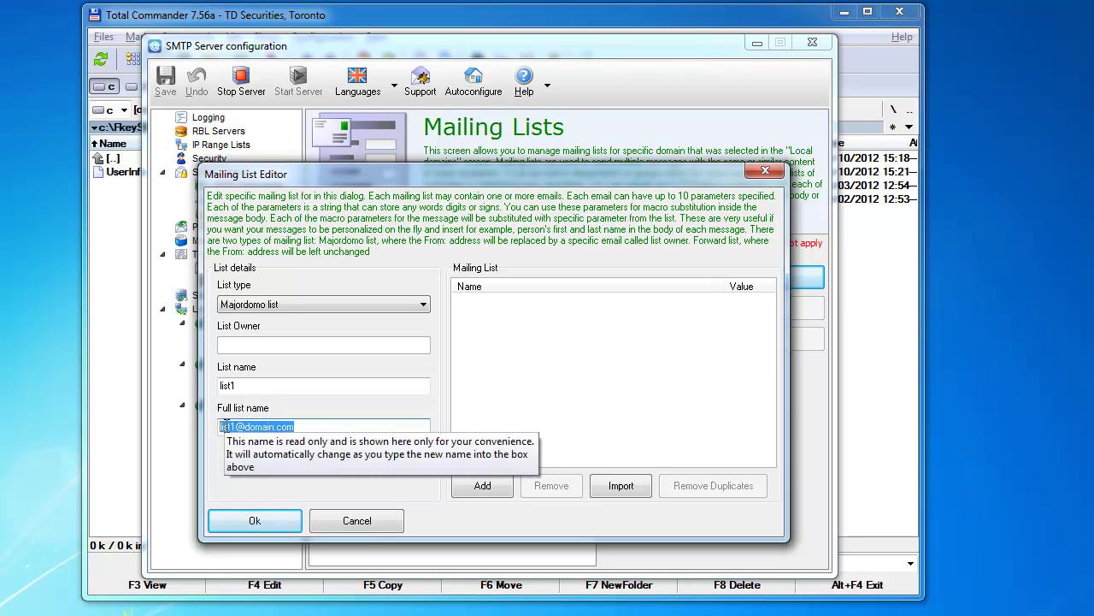
{"action": "left_click", "coordinate": [298, 426]}
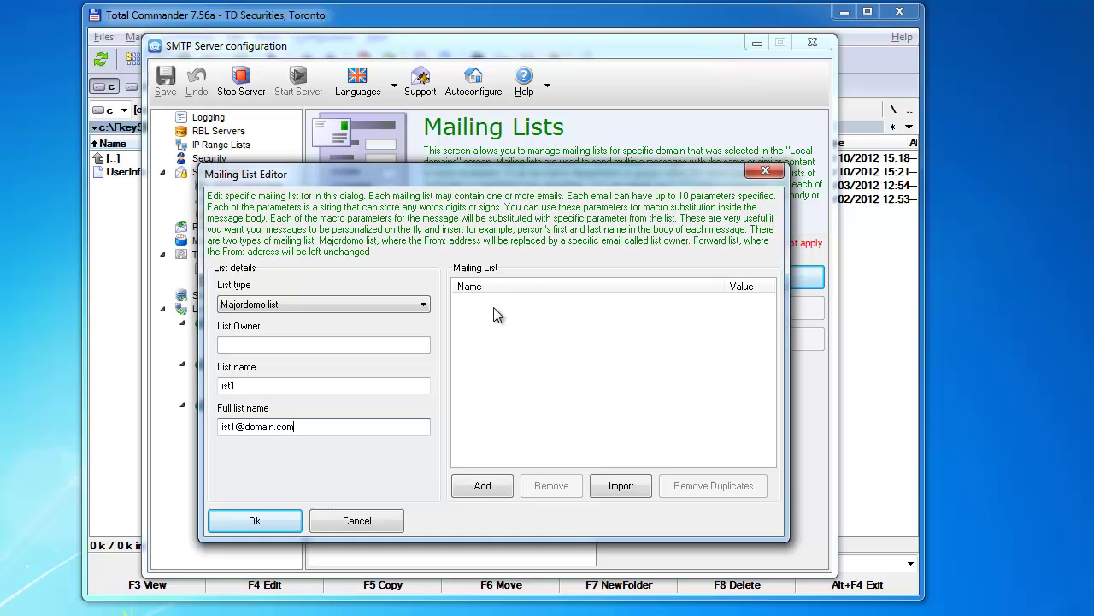
Add the first and second gmail member addresses to the list.
{"action": "left_click", "coordinate": [484, 481]}
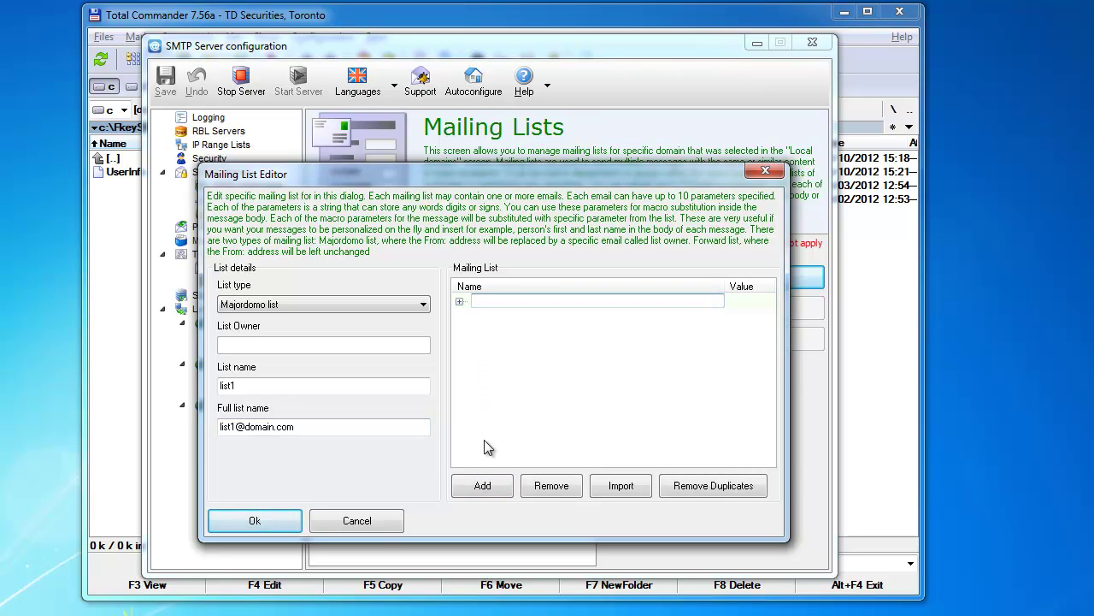
{"action": "type", "text": "email1@gmail.com"}
{"action": "key", "text": "Return"}
{"action": "left_click", "coordinate": [499, 484]}
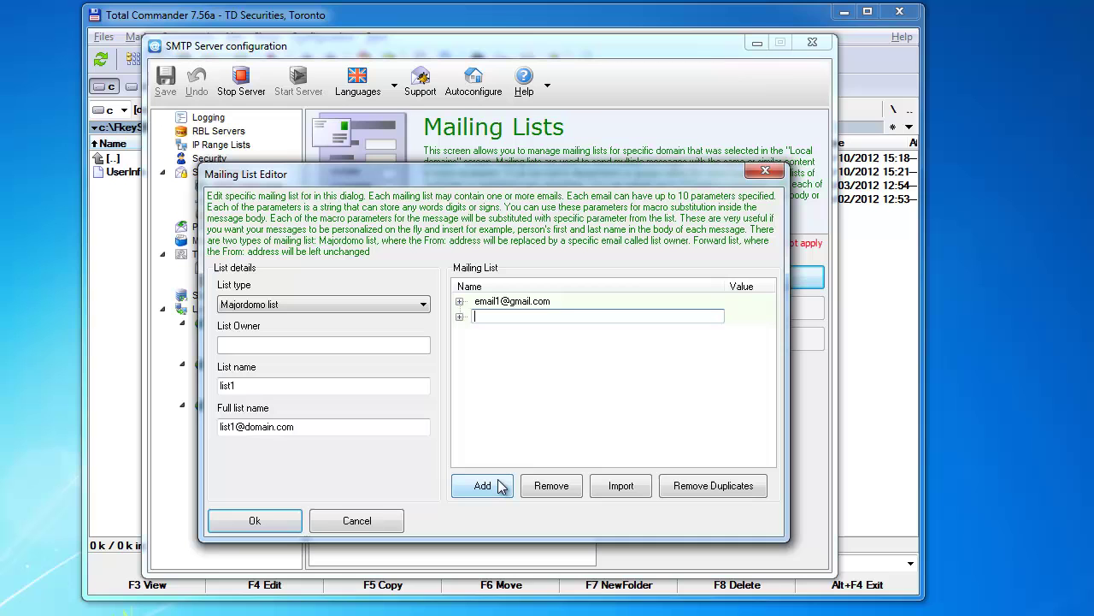
{"action": "type", "text": "email2@gmail.com"}
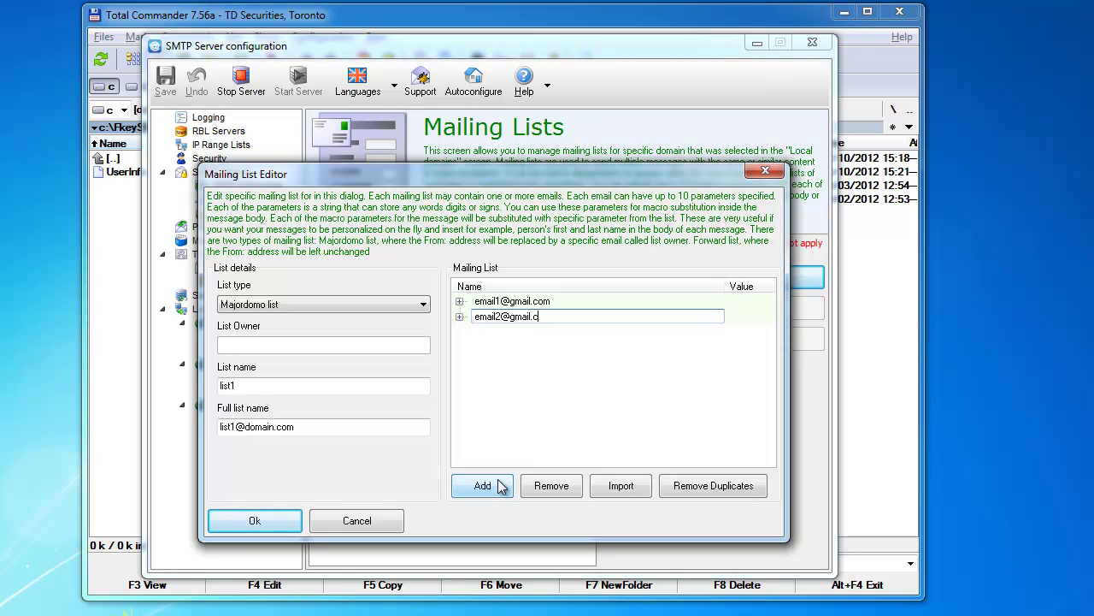
{"action": "key", "text": "Return"}
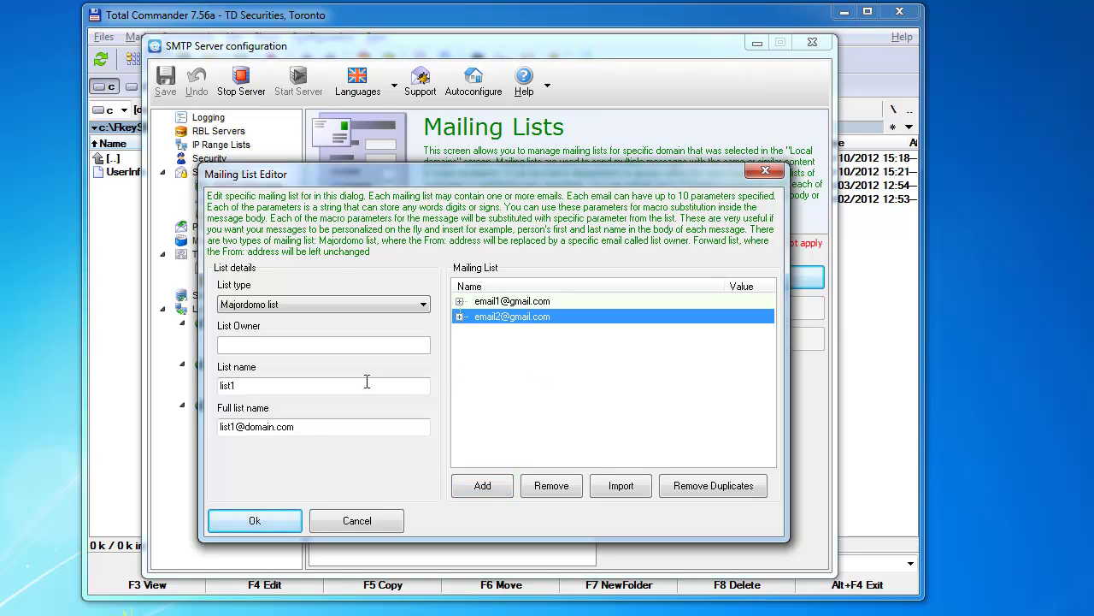
{"action": "left_click_drag", "start_coordinate": [310, 427], "coordinate": [213, 428]}
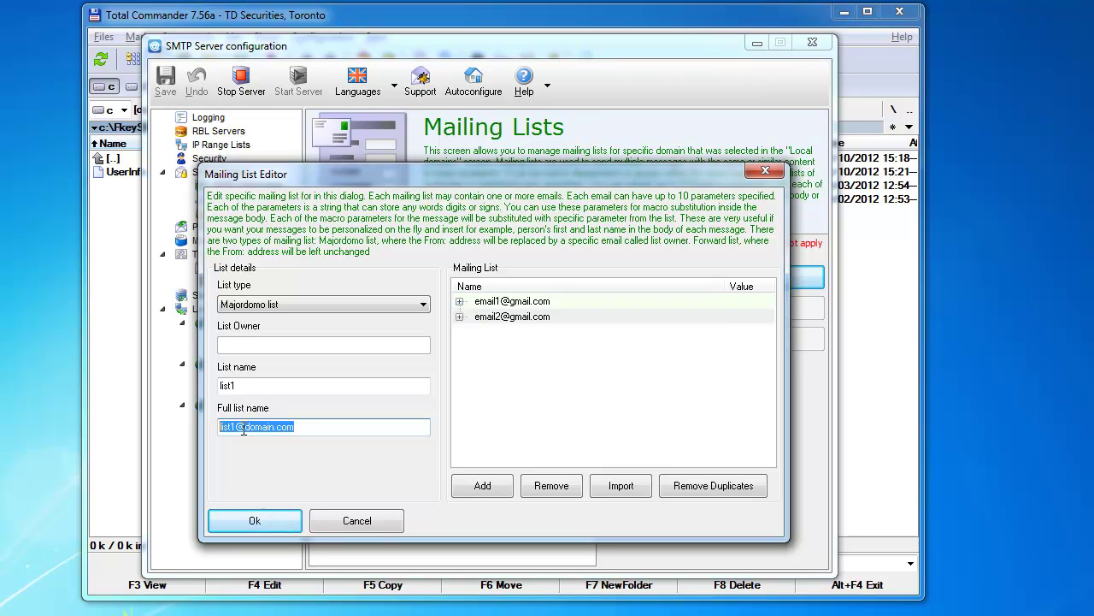
{"action": "left_click", "coordinate": [244, 429]}
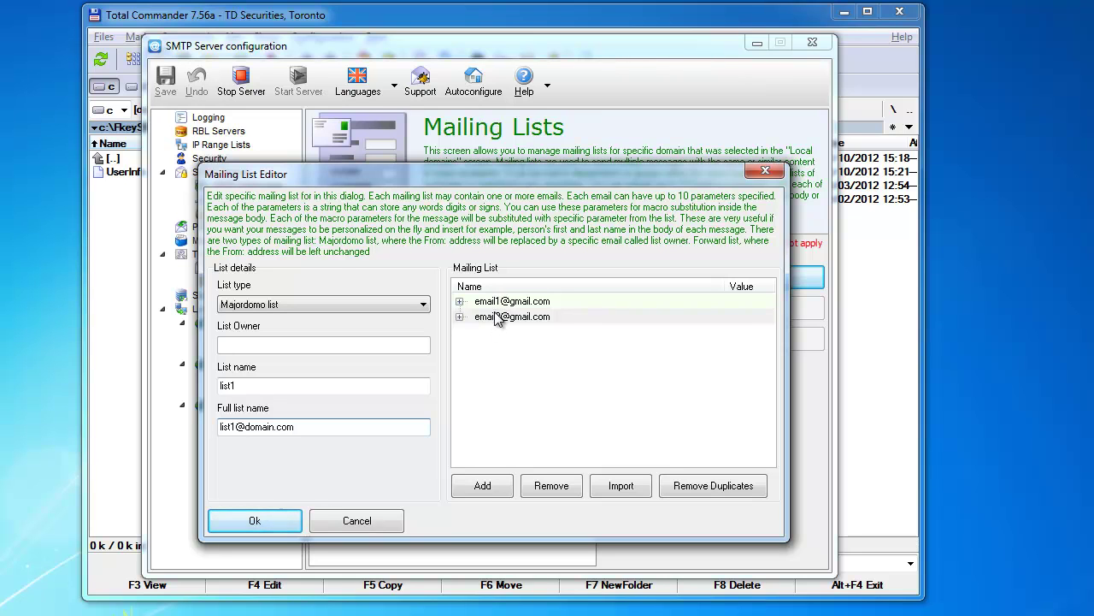
{"action": "left_click", "coordinate": [336, 427]}
{"action": "left_click_drag", "start_coordinate": [336, 427], "coordinate": [285, 434]}
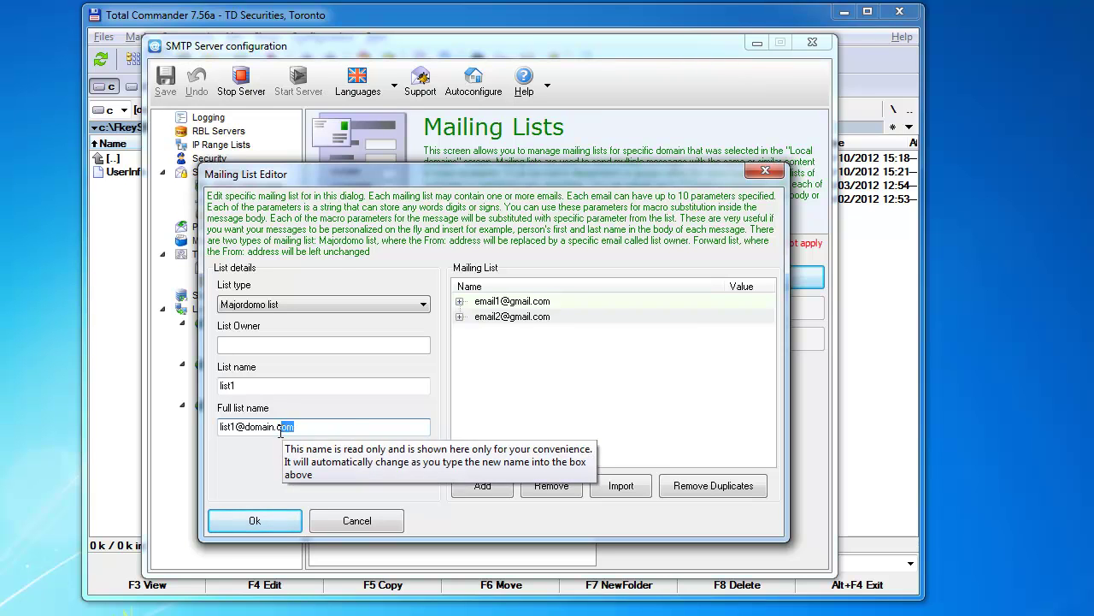
{"action": "double_click", "coordinate": [279, 433]}
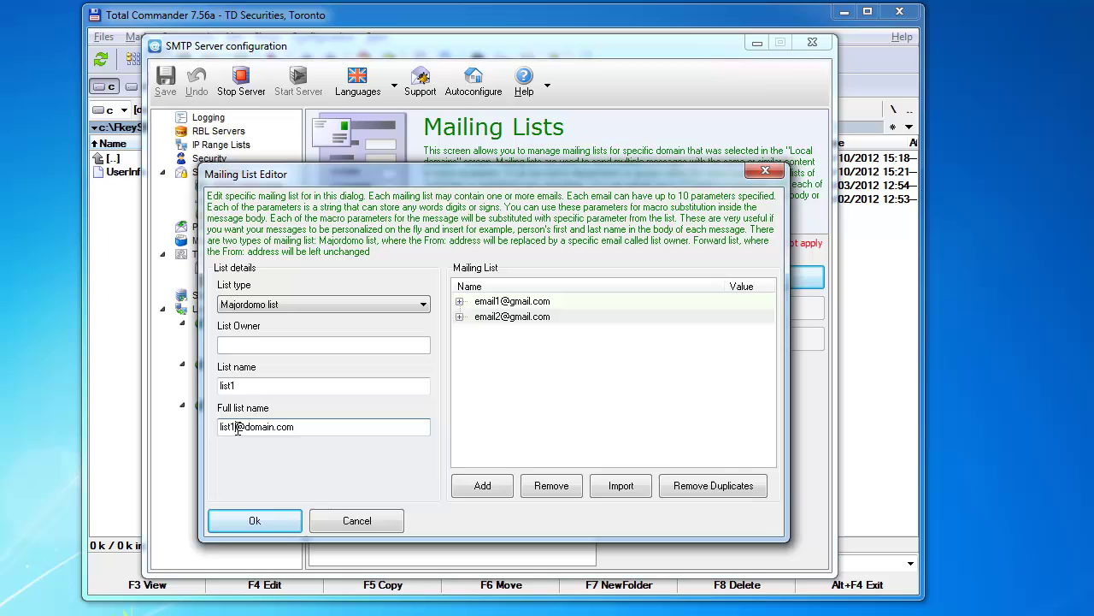
{"action": "double_click", "coordinate": [237, 430]}
{"action": "left_click", "coordinate": [238, 430]}
{"action": "left_click_drag", "start_coordinate": [293, 428], "coordinate": [214, 437]}
Set list1's type to Forward list and enter the list owner's address.
{"action": "left_click", "coordinate": [279, 305]}
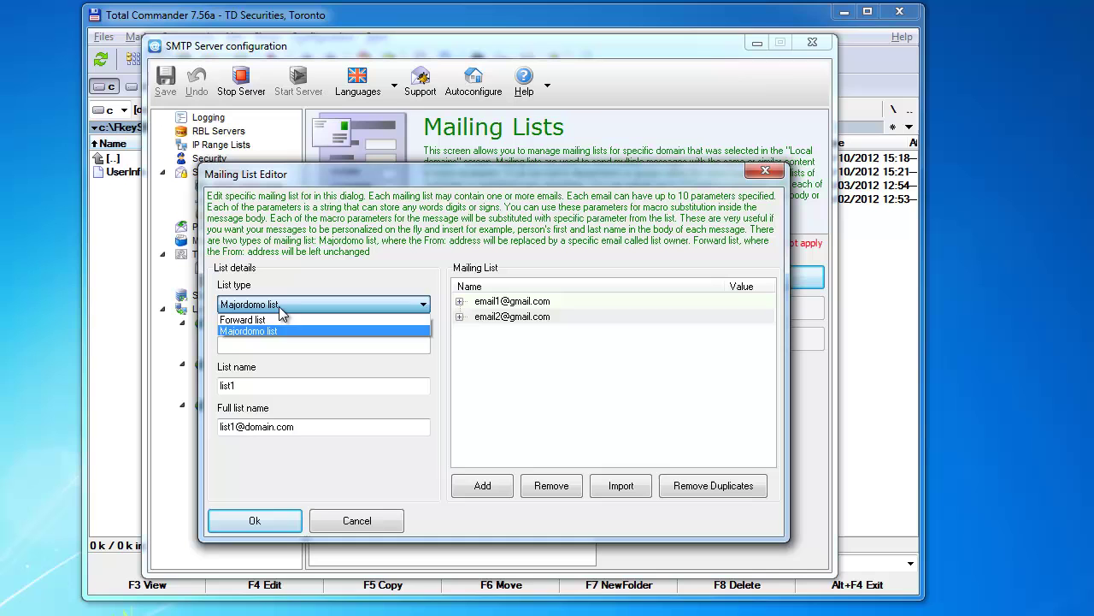
{"action": "left_click", "coordinate": [295, 316]}
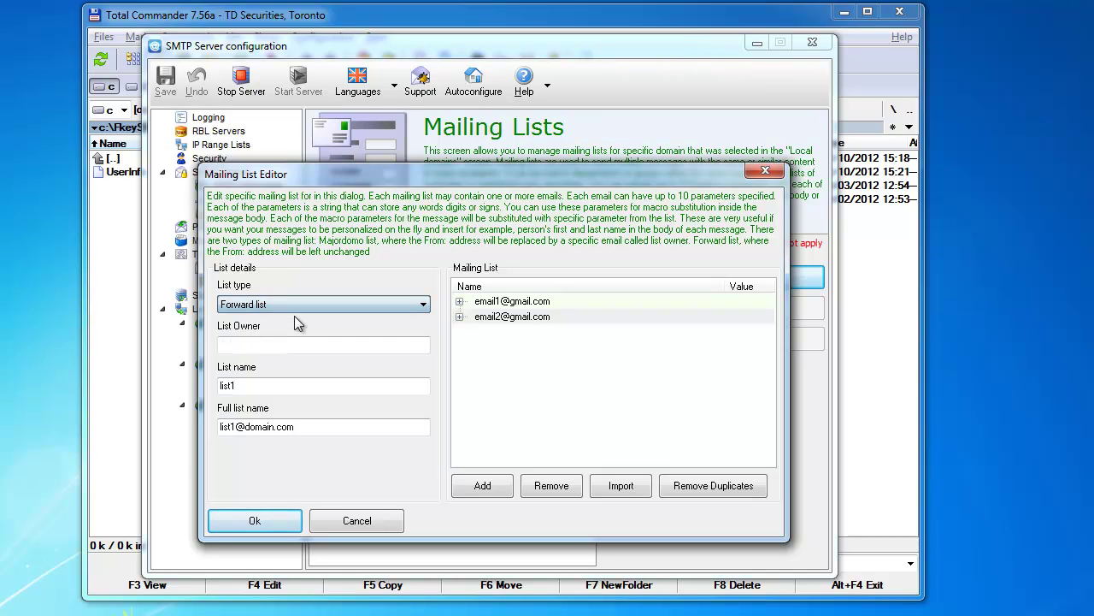
{"action": "left_click", "coordinate": [274, 346]}
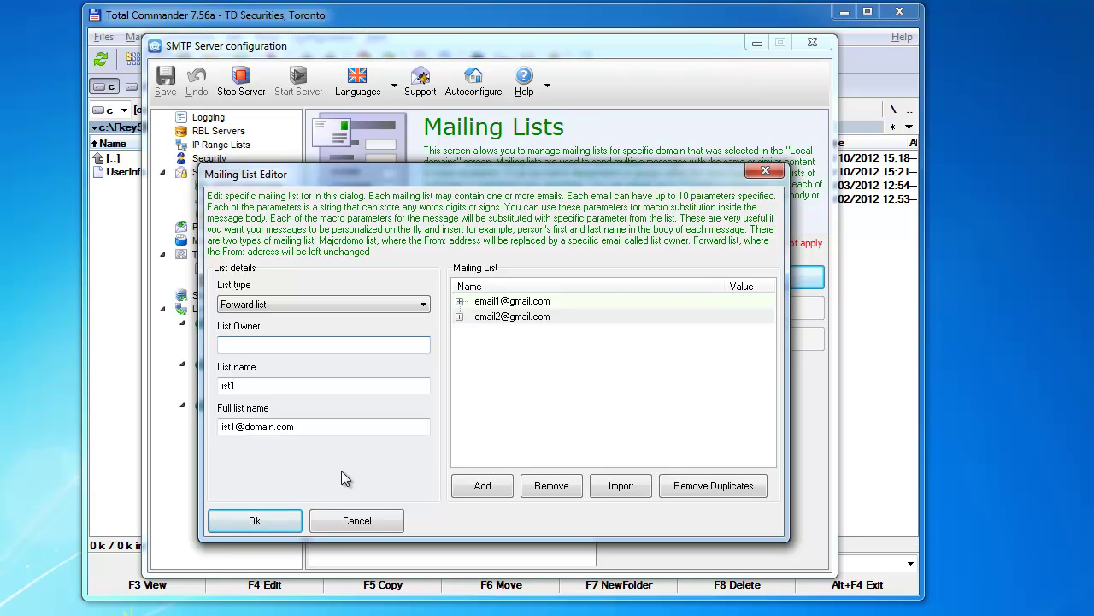
{"action": "type", "text": "mylistowner@domain.co"}
Save list1, reopen it for editing, and check its list name fields.
{"action": "key", "text": "Return"}
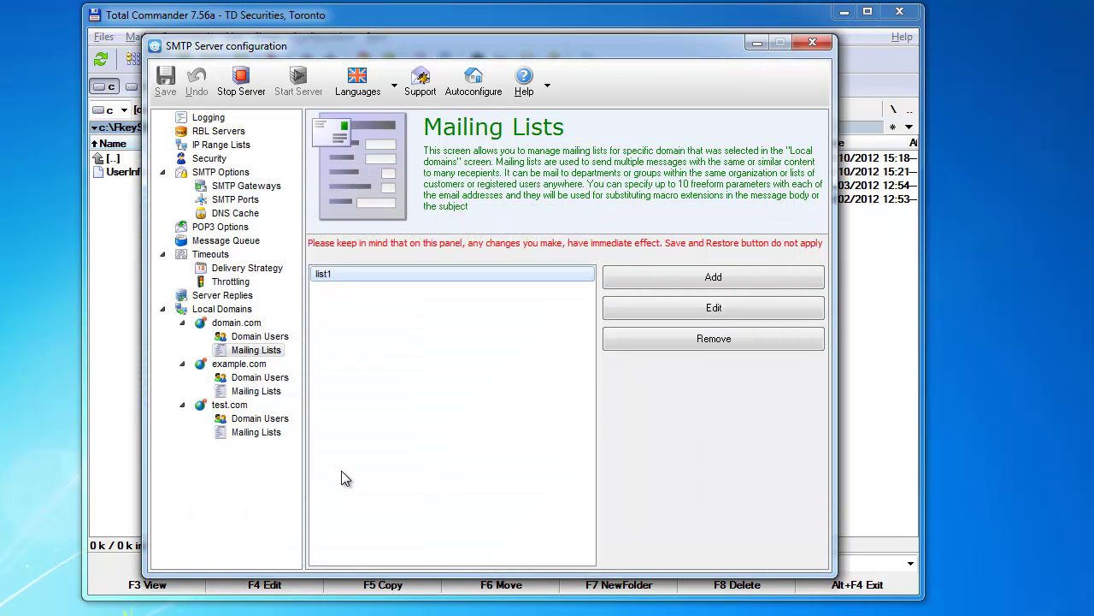
{"action": "left_click", "coordinate": [710, 308]}
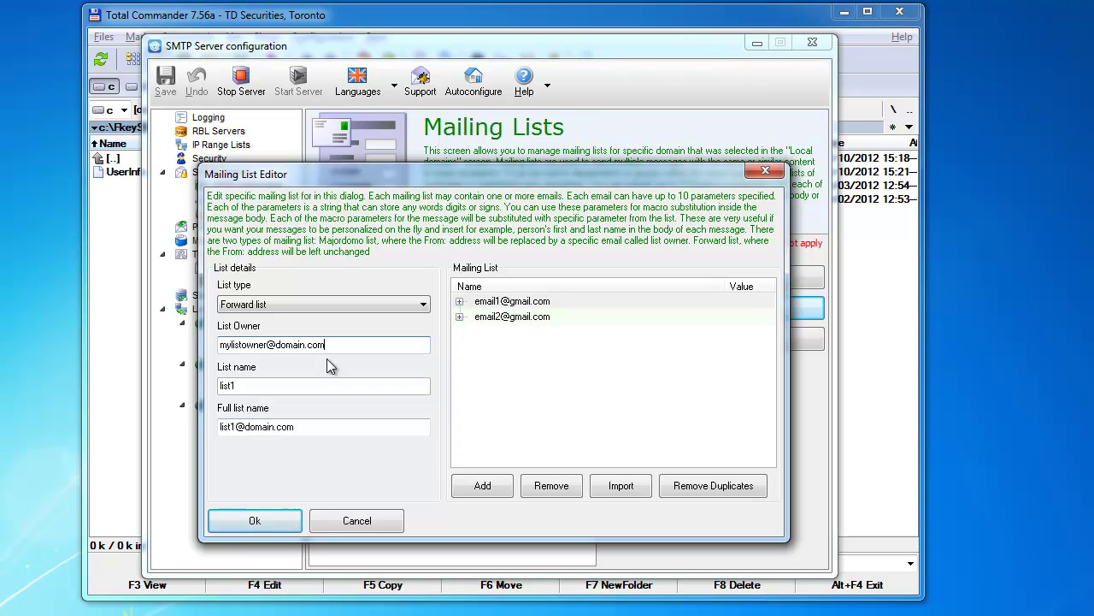
{"action": "left_click", "coordinate": [299, 383]}
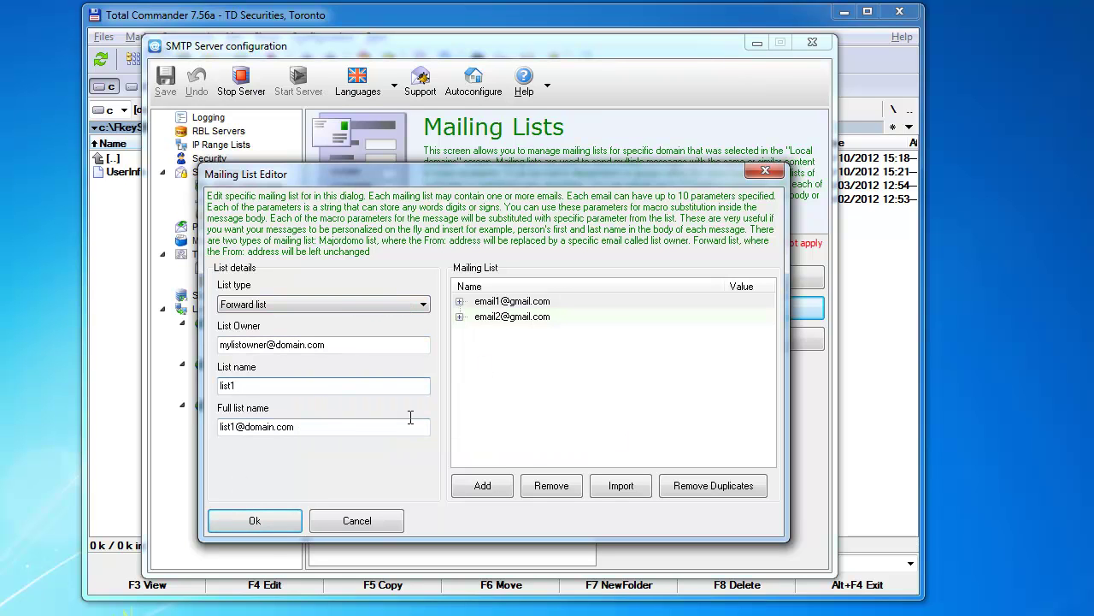
{"action": "left_click", "coordinate": [319, 425]}
{"action": "double_click", "coordinate": [319, 426]}
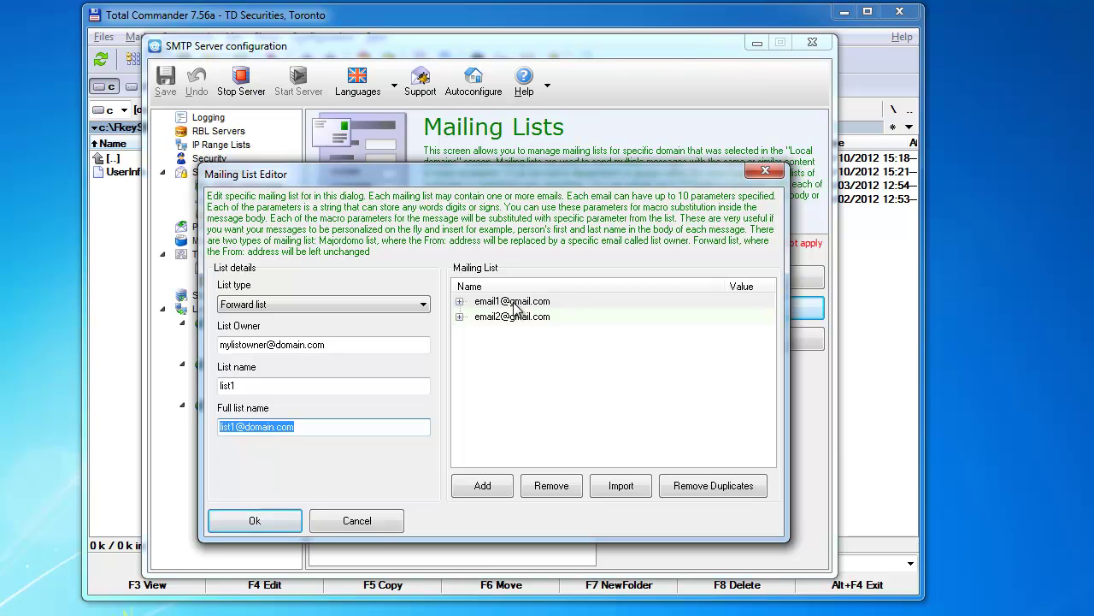
Select and inspect the list owner address field.
{"action": "left_click", "coordinate": [326, 350]}
{"action": "left_click_drag", "start_coordinate": [326, 350], "coordinate": [214, 357]}
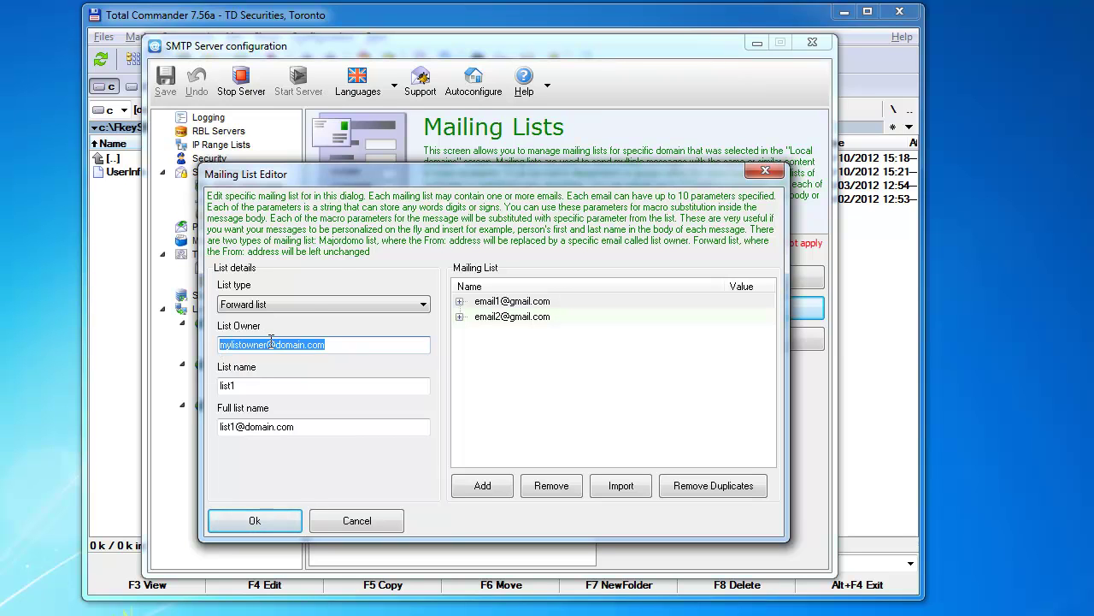
{"action": "left_click", "coordinate": [271, 340]}
{"action": "mouse_move", "coordinate": [290, 340]}
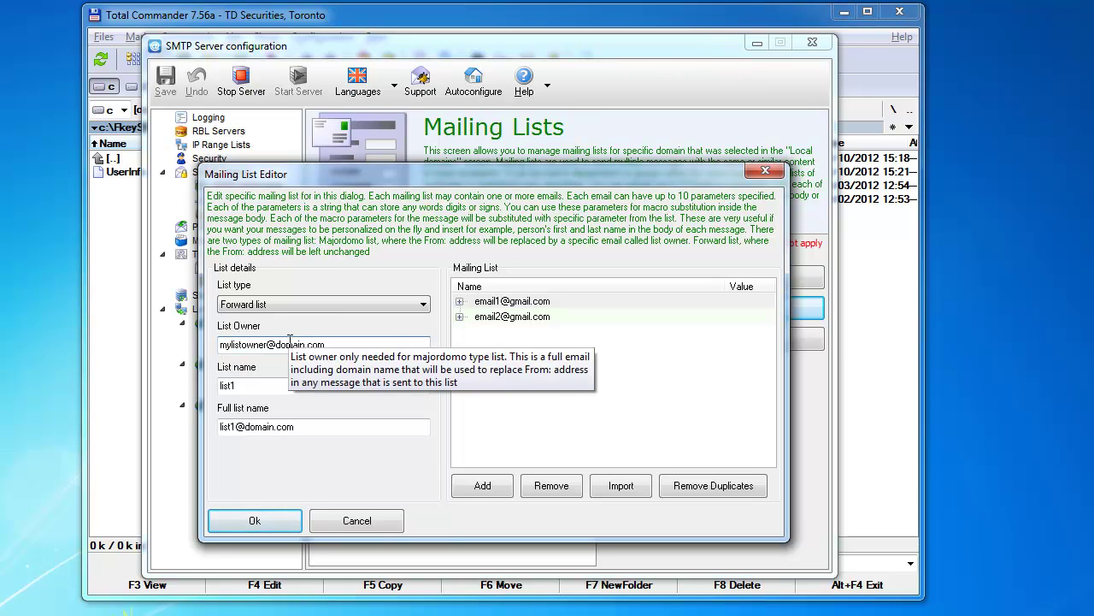
{"action": "left_click_drag", "start_coordinate": [326, 344], "coordinate": [234, 344]}
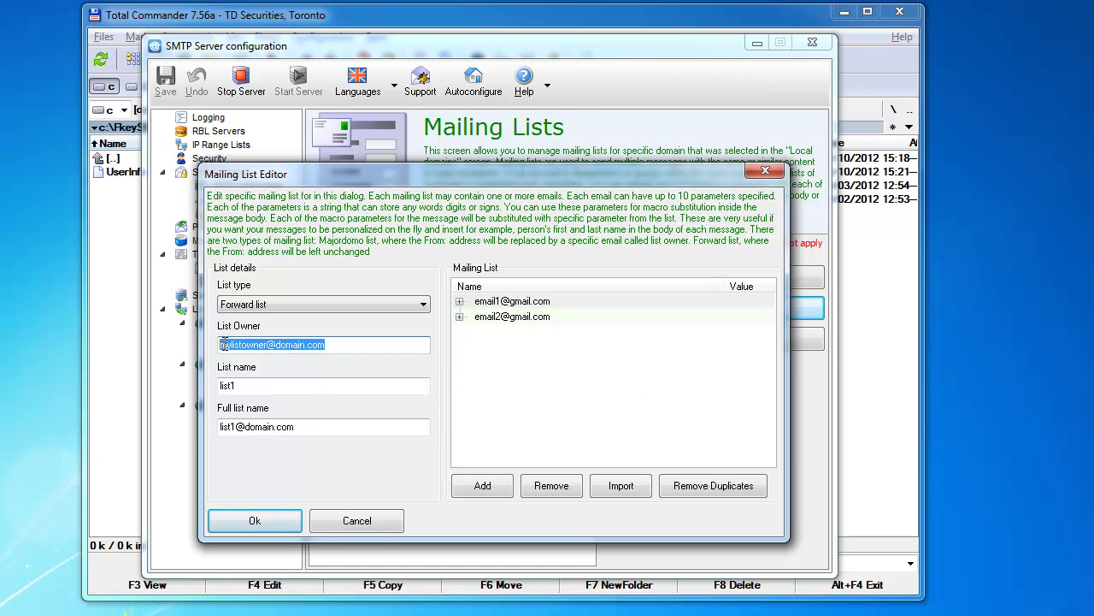
{"action": "left_click", "coordinate": [224, 344]}
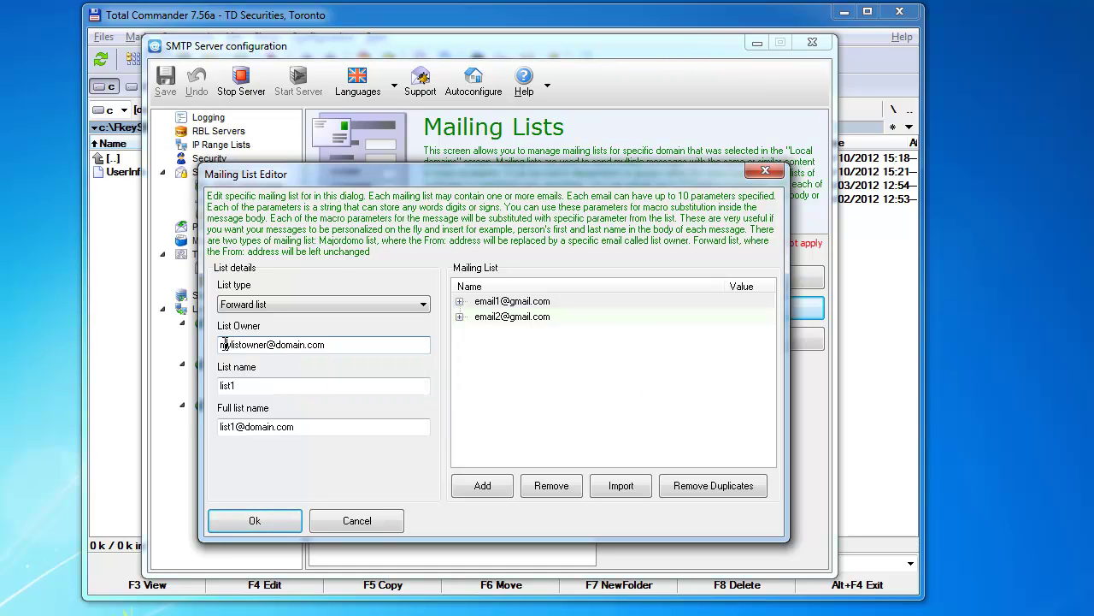
{"action": "left_click", "coordinate": [325, 345]}
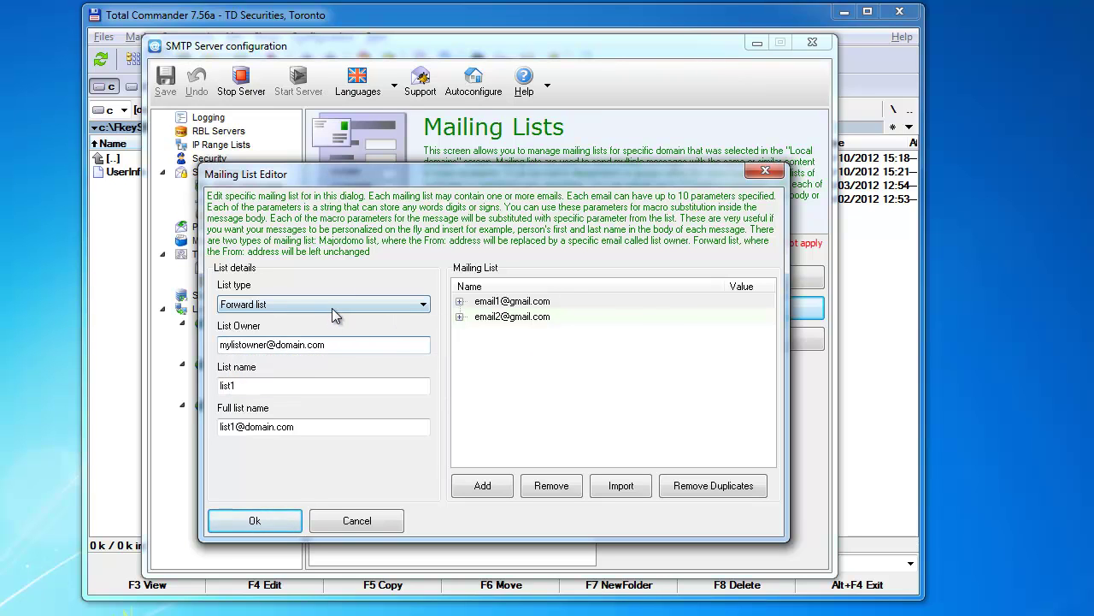